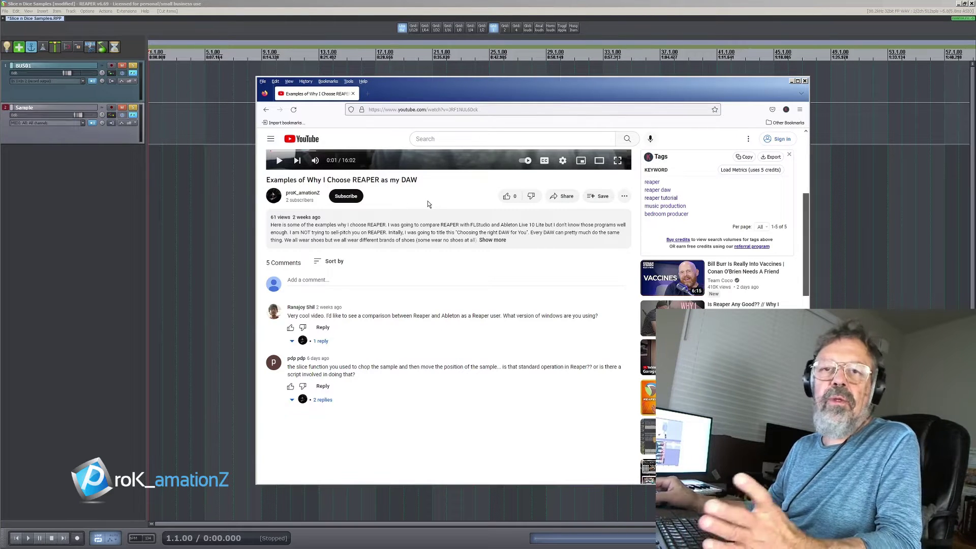
Close the browser, preview 04 Drumloop 080.wav in the Media Explorer, and place it on the Sample track.
left_click(805, 82)
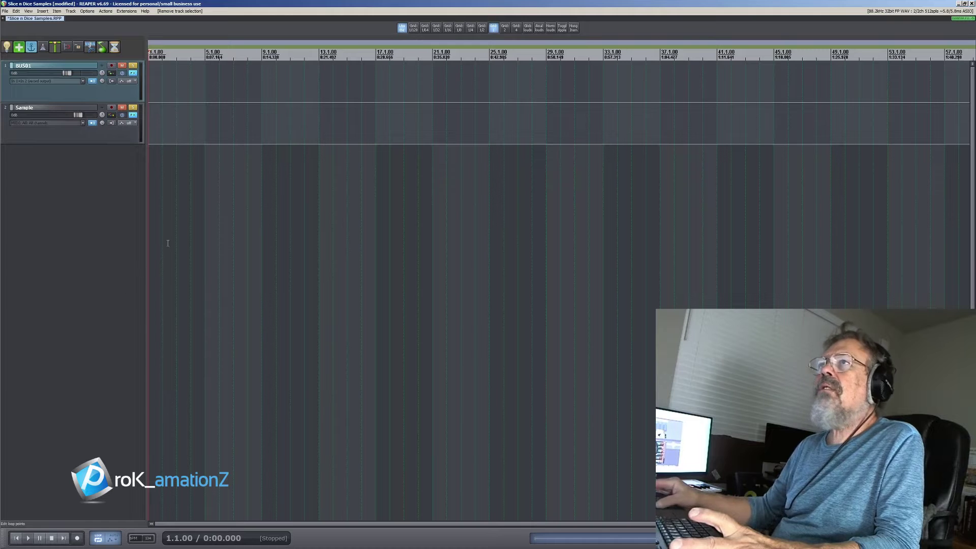
key("ctrl+alt+x")
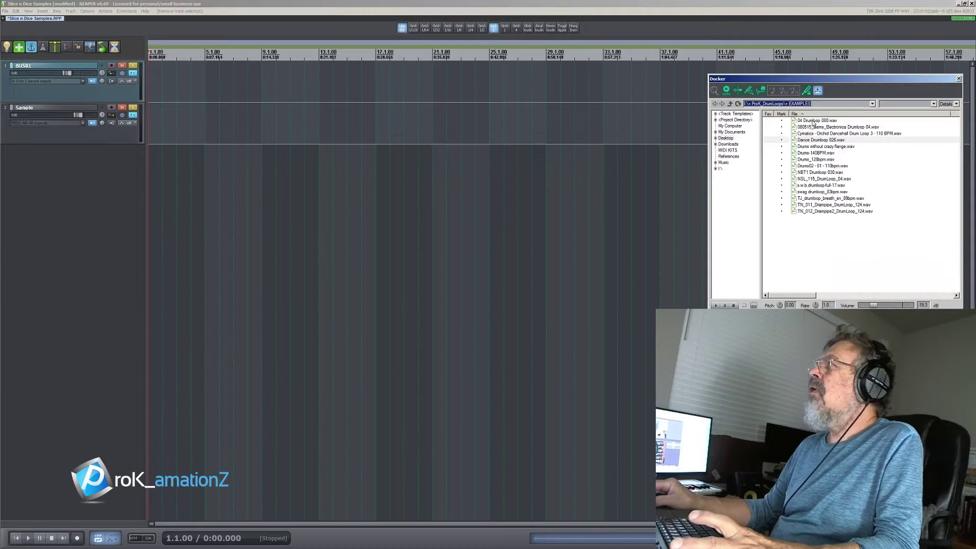
left_click(811, 128)
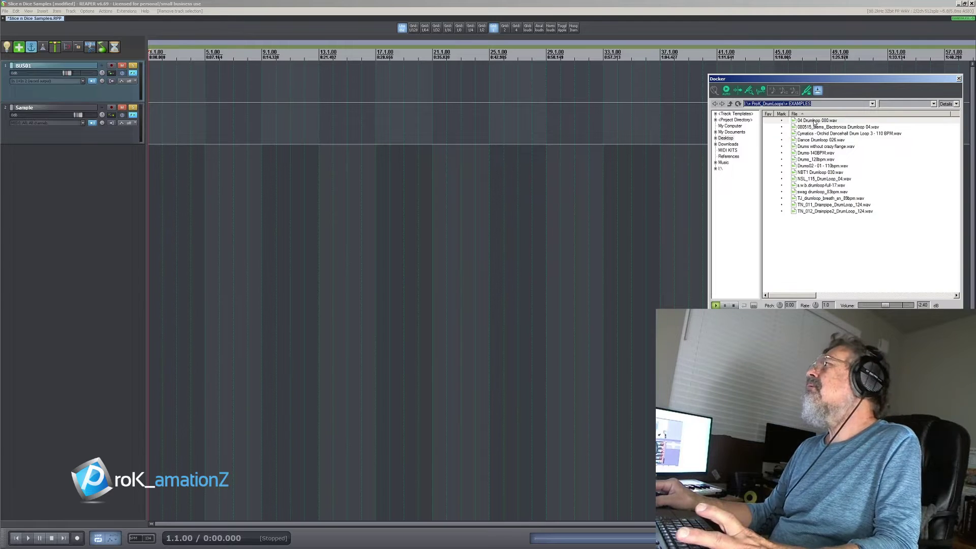
left_click_drag(814, 122, 142, 118)
left_click(962, 74)
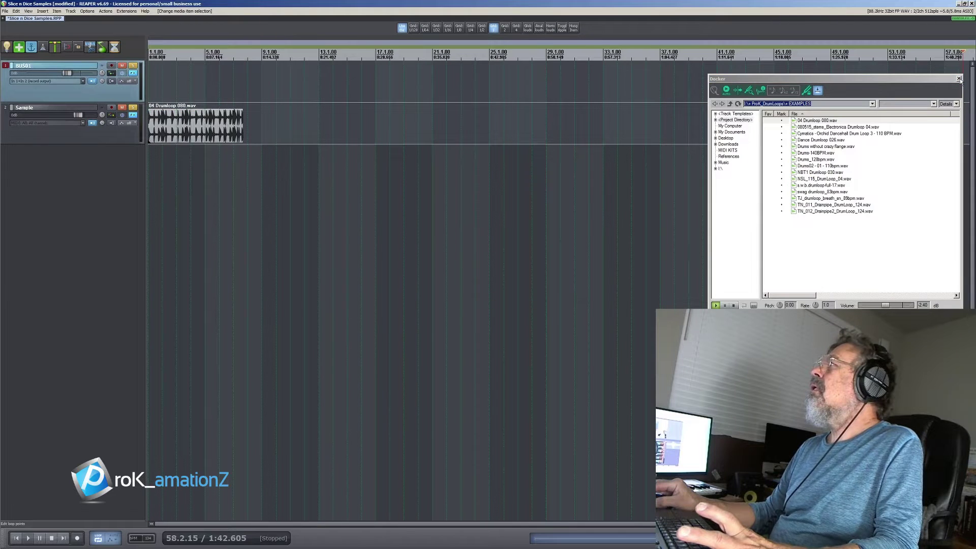
left_click(959, 79)
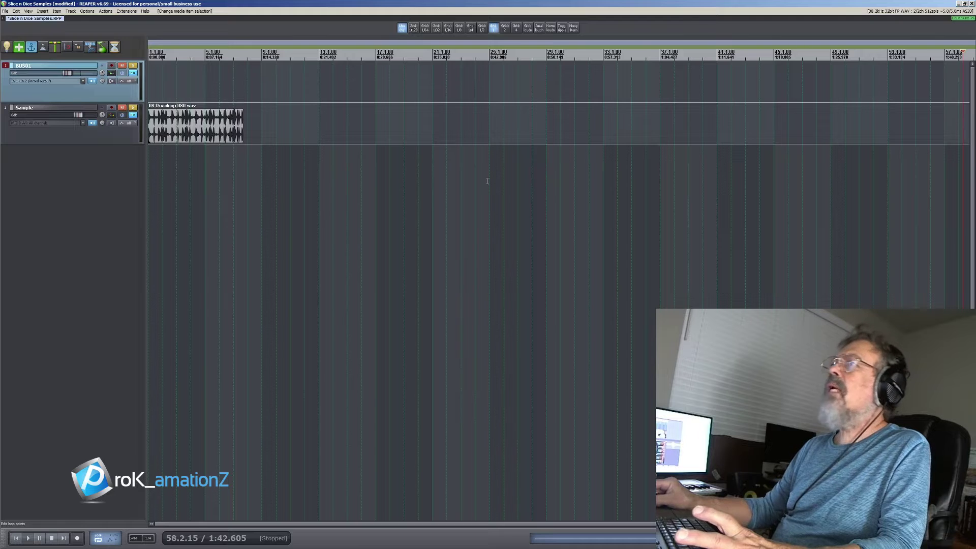
Reopen the Media Explorer and reposition its floating window clear of the drum loop on the Sample track.
left_click(672, 186)
key("ctrl+alt+x")
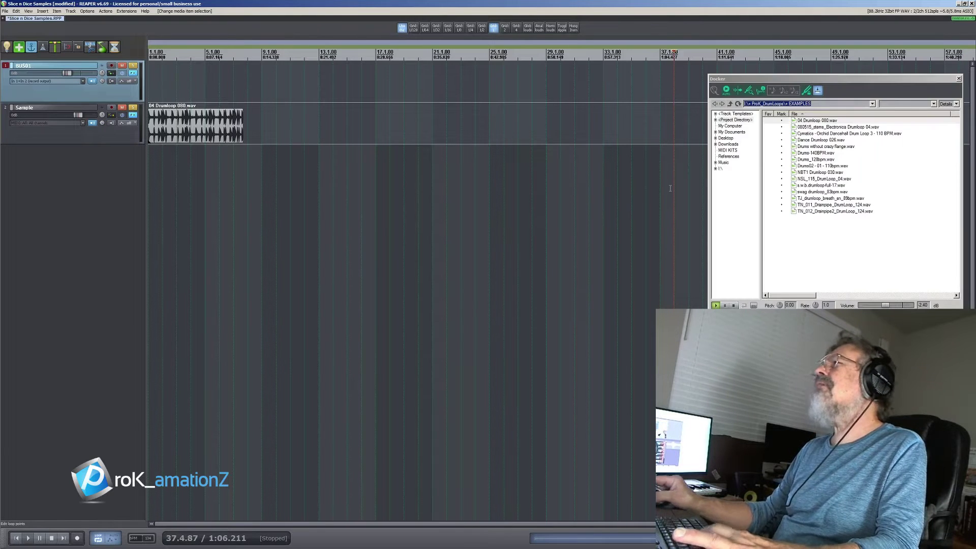
left_click(860, 222)
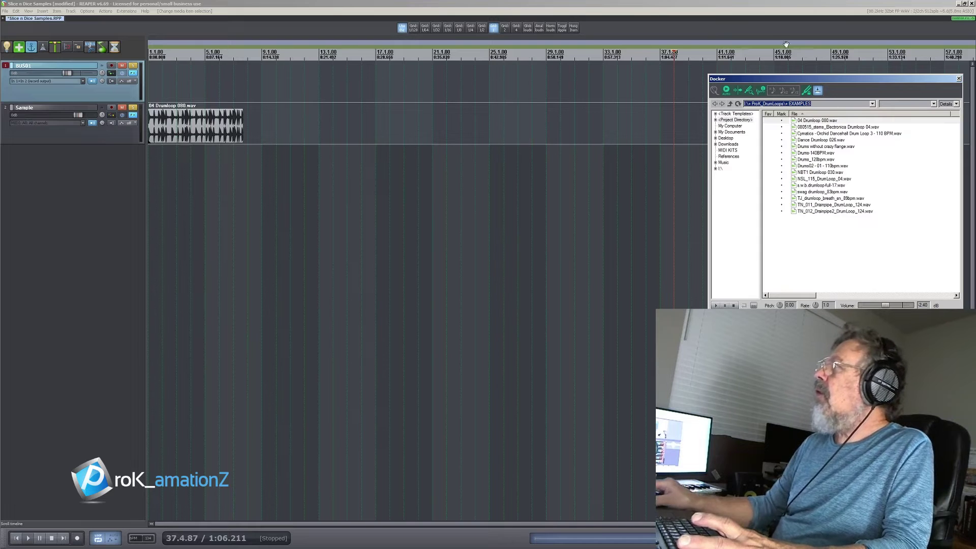
left_click_drag(838, 79, 448, 116)
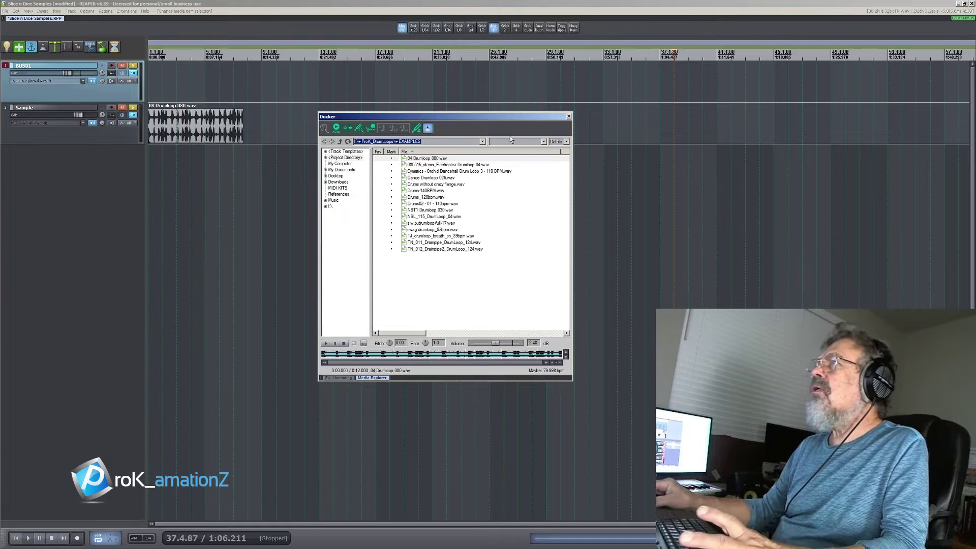
left_click_drag(519, 115, 805, 91)
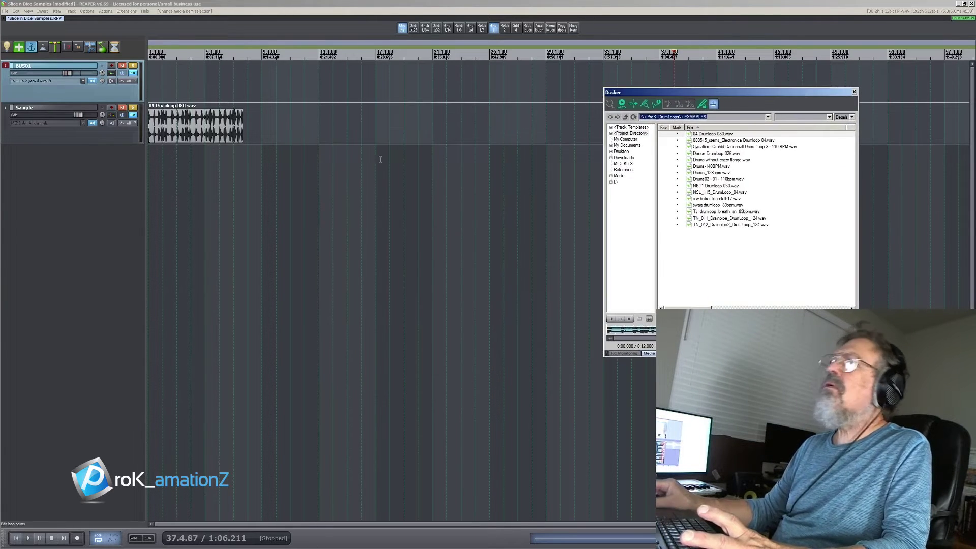
Cut the drum loop from the Sample track and set the project tempo to 80 BPM.
left_click(209, 129)
key("ctrl+x")
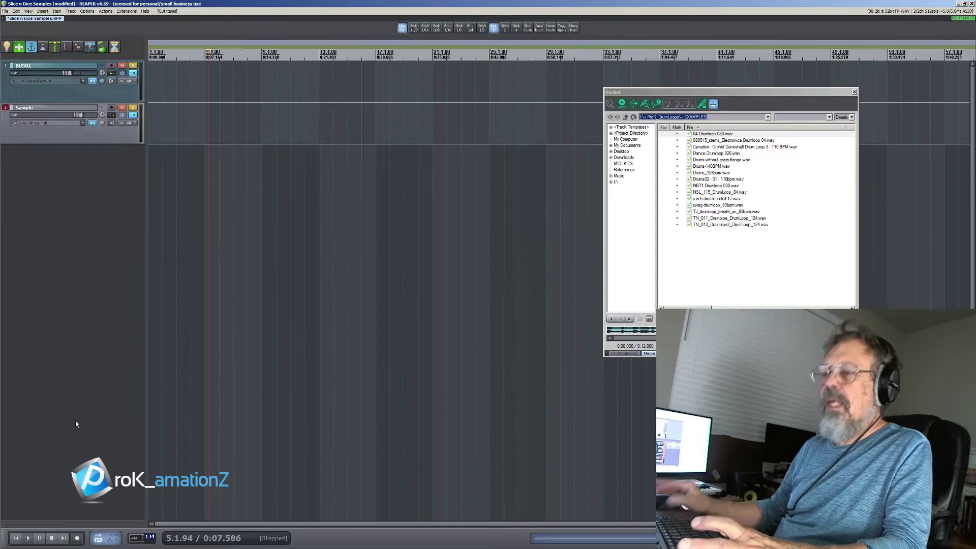
type("80")
key("Return")
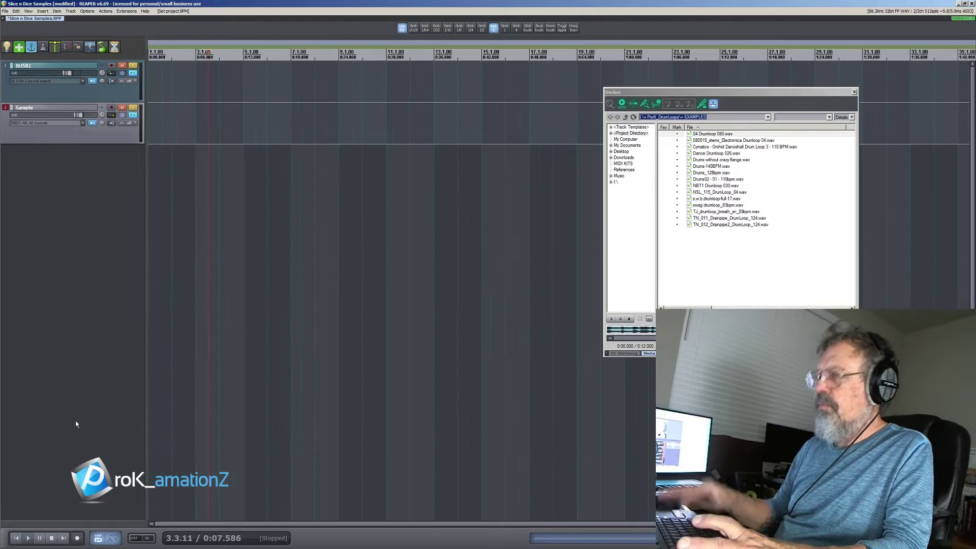
Place 04 Drumloop 080.wav at the start of the Sample track and set the loop range from 1.1.00 to 5.1.00.
left_click_drag(713, 134, 173, 153)
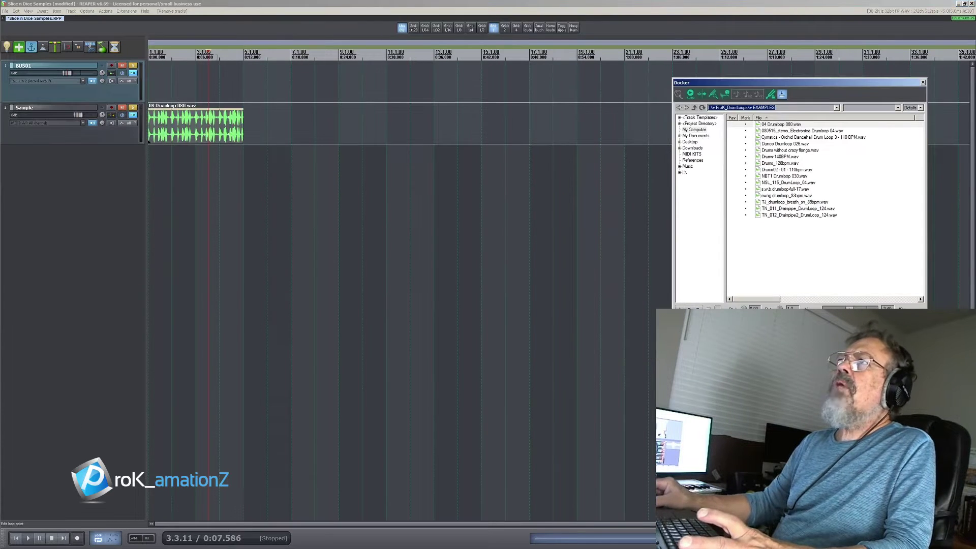
left_click_drag(243, 60, 149, 60)
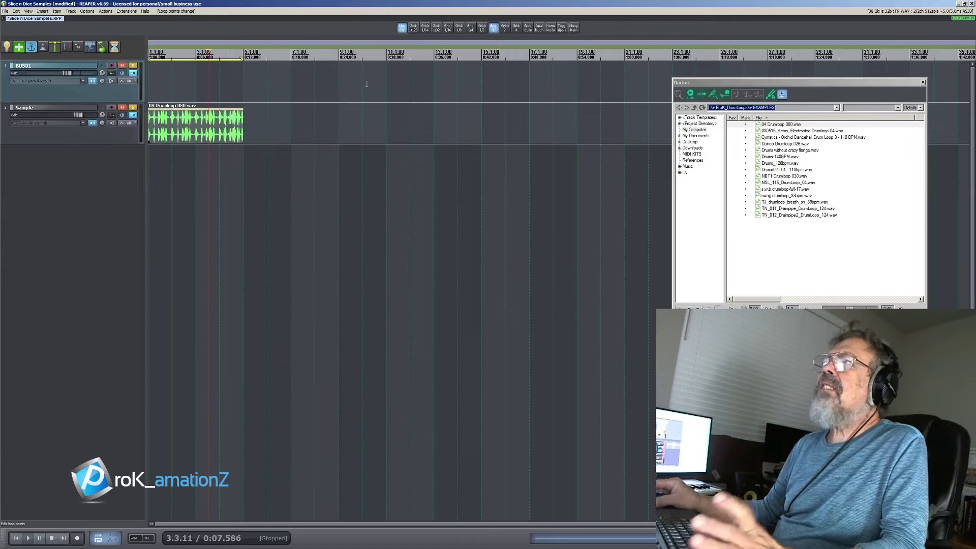
left_click(482, 28)
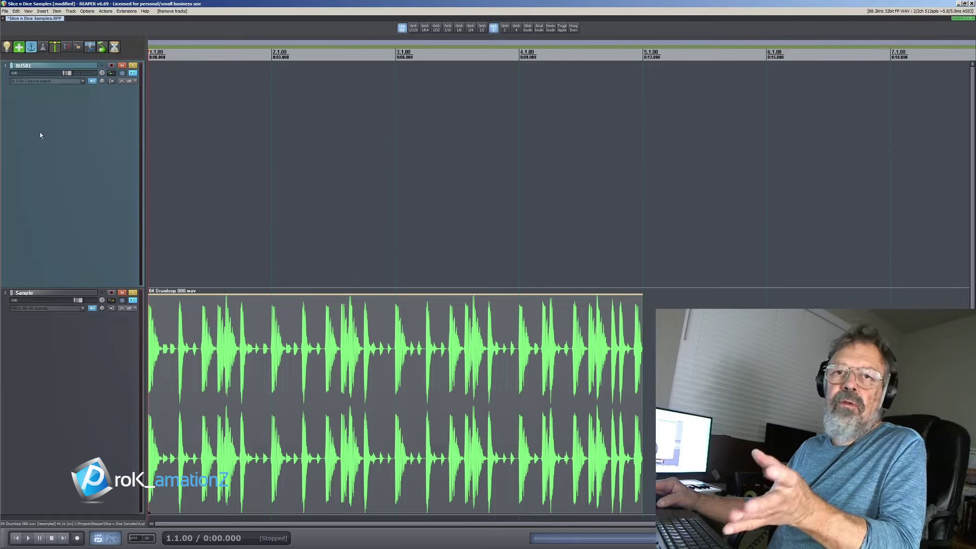
left_click(44, 366)
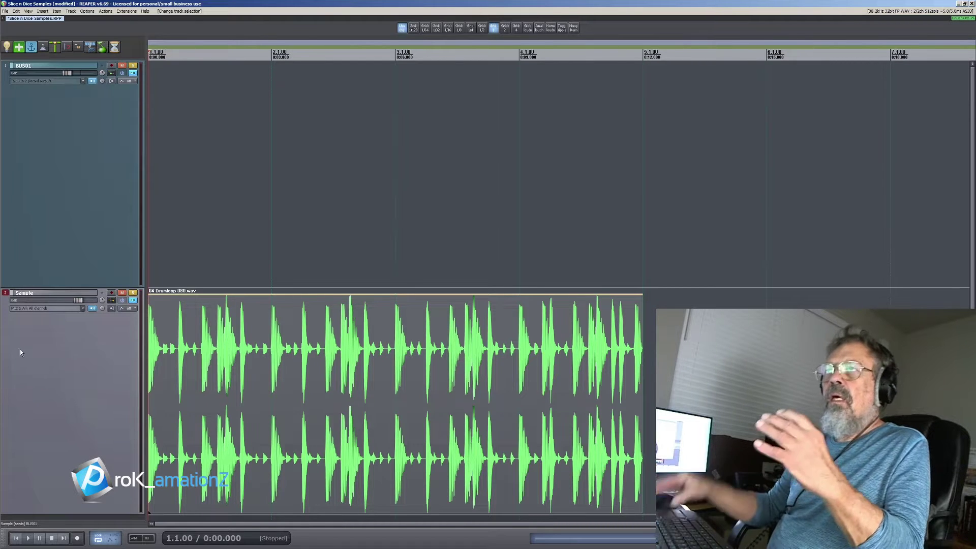
left_click(78, 212)
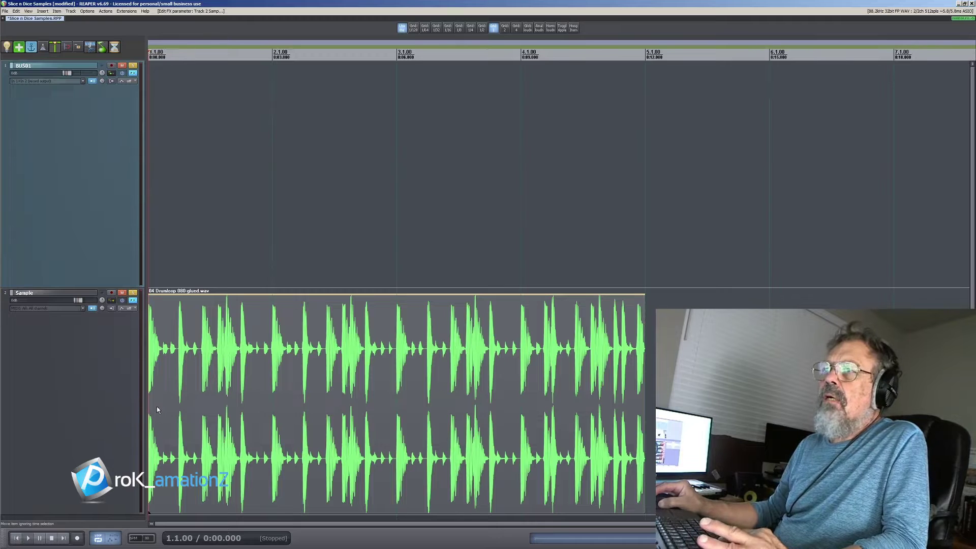
Audition the glued drum loop, then split it just after the first hit and again at 1.1.98.
key("space")
key("space")
left_click(163, 381)
key("s")
left_click(179, 369)
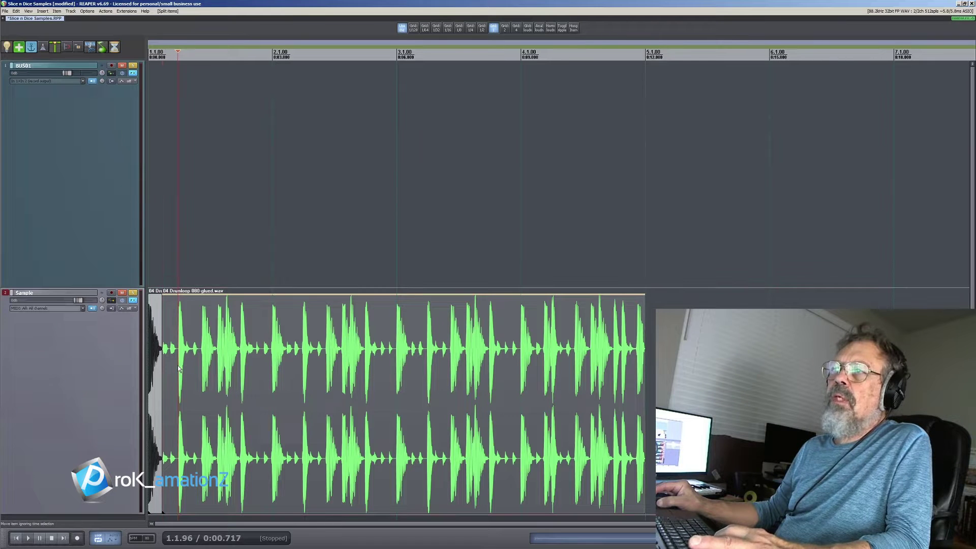
left_click(180, 370)
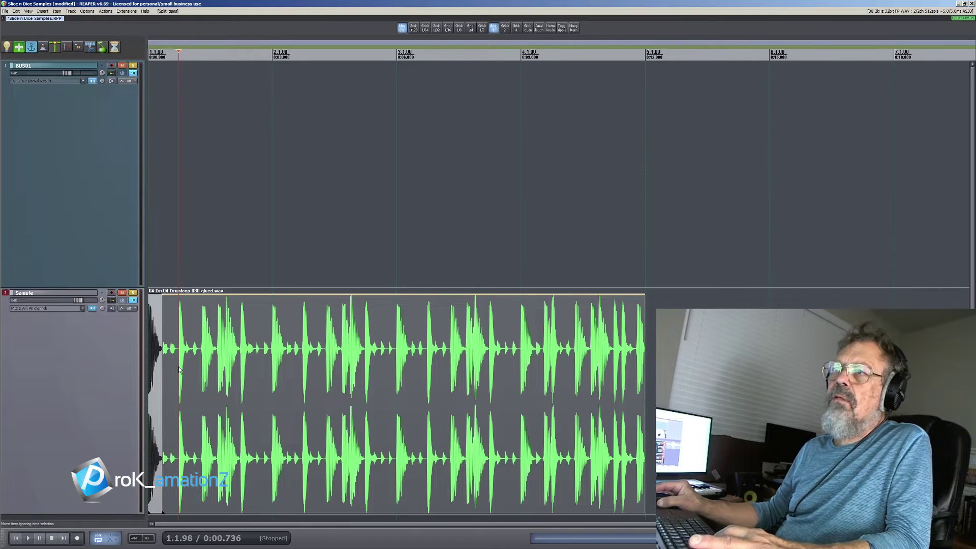
key("s")
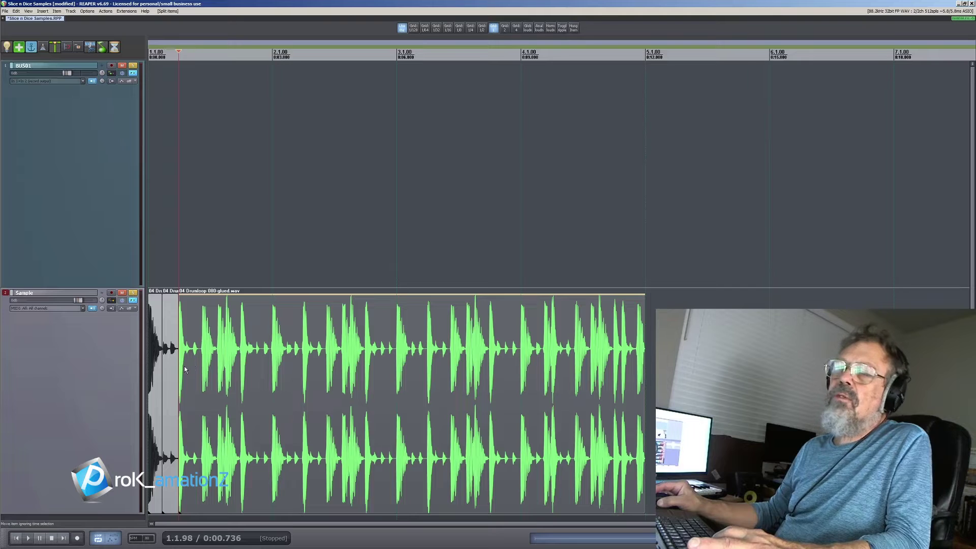
Audition the audio after the last split and split the loop again at the next large hit, around 1.2.7.
key("space")
key("space")
key("space")
key("space")
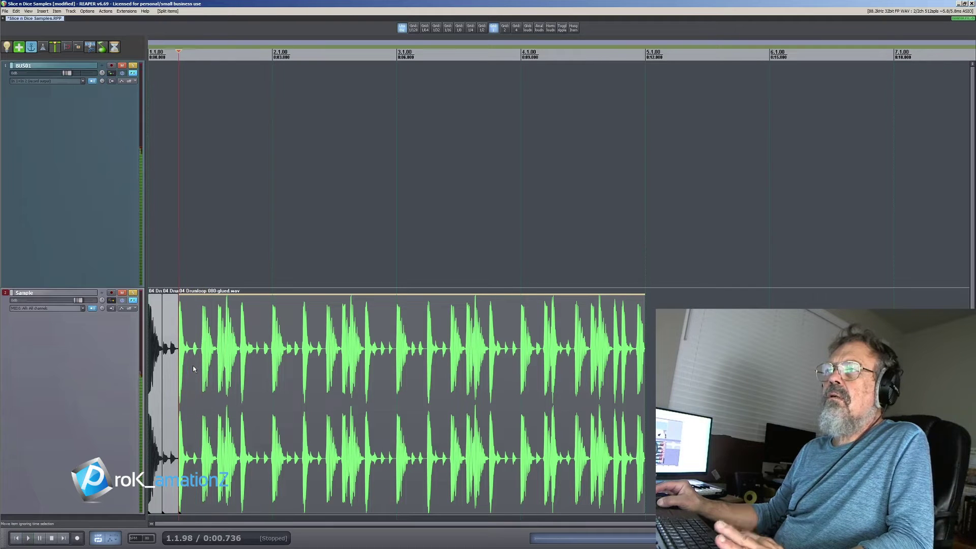
left_click(201, 359)
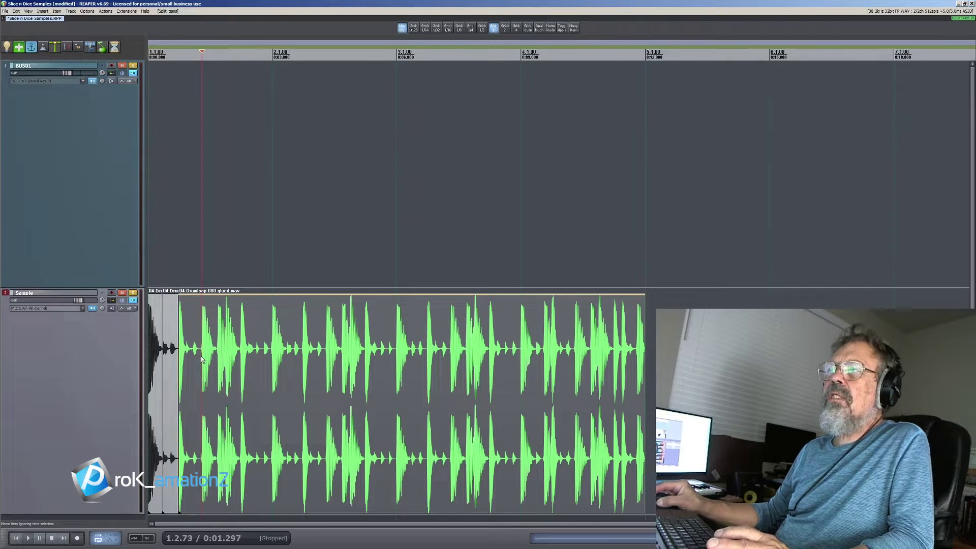
left_click(201, 382)
key("s")
Play the sliced loop back from the project start and select the slice that begins at 1.1.98.
key("space")
left_click(40, 538)
left_click(16, 538)
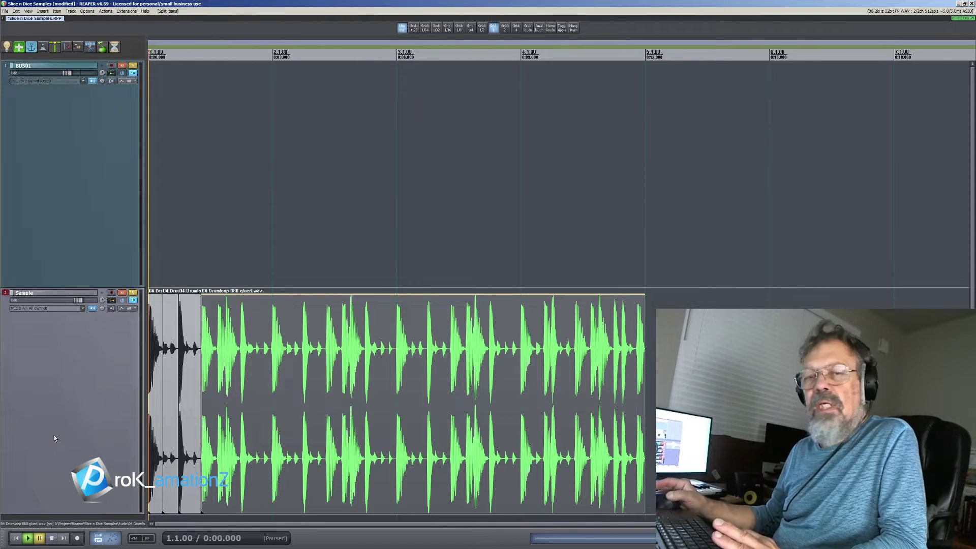
key("space")
key("space")
key("space")
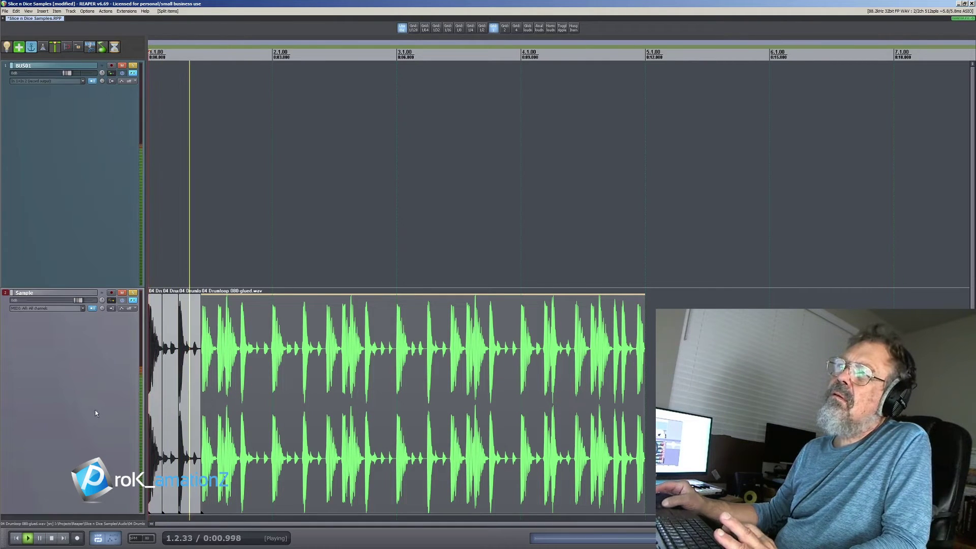
left_click(193, 356)
key("space")
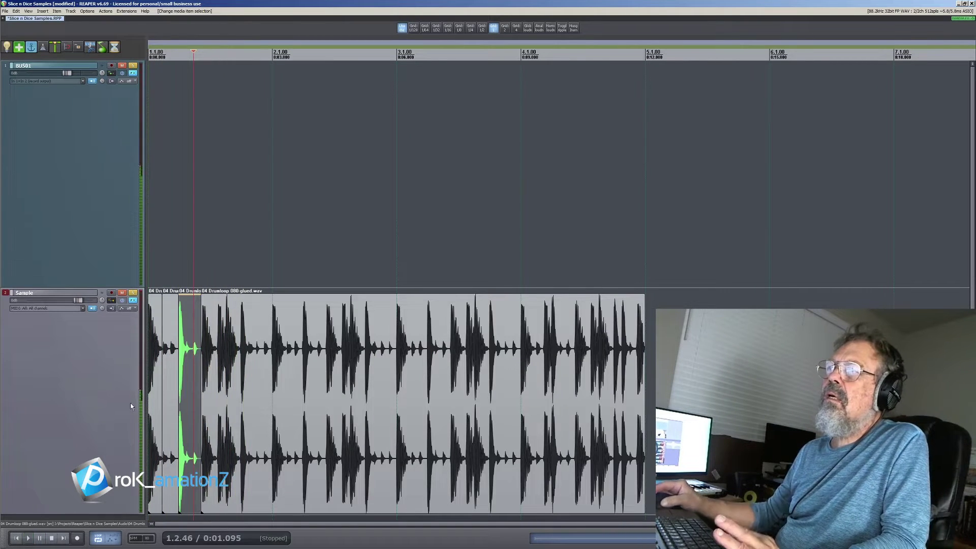
Split the remaining drum loop at 1.3.96 and at 1.4.96, auditioning the audio between the cuts.
left_click(241, 385)
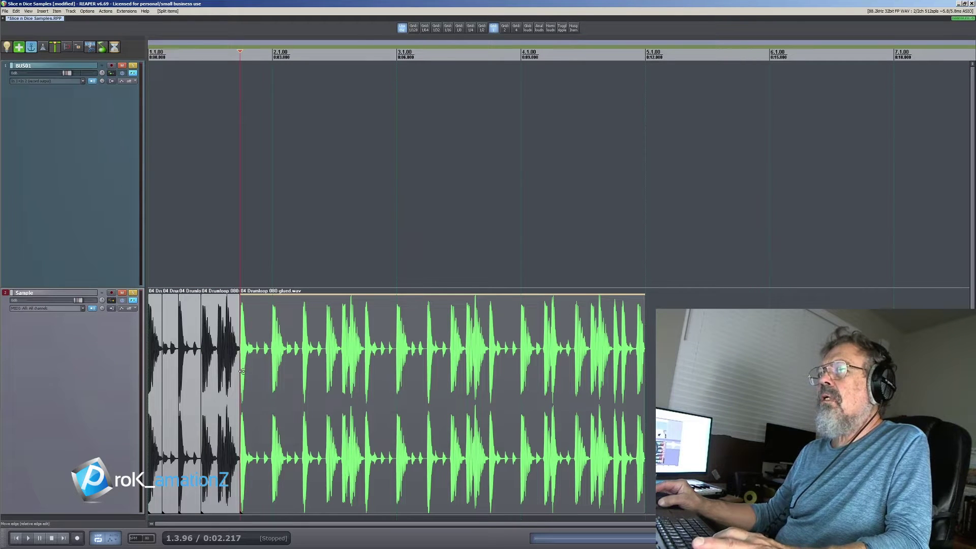
key("space")
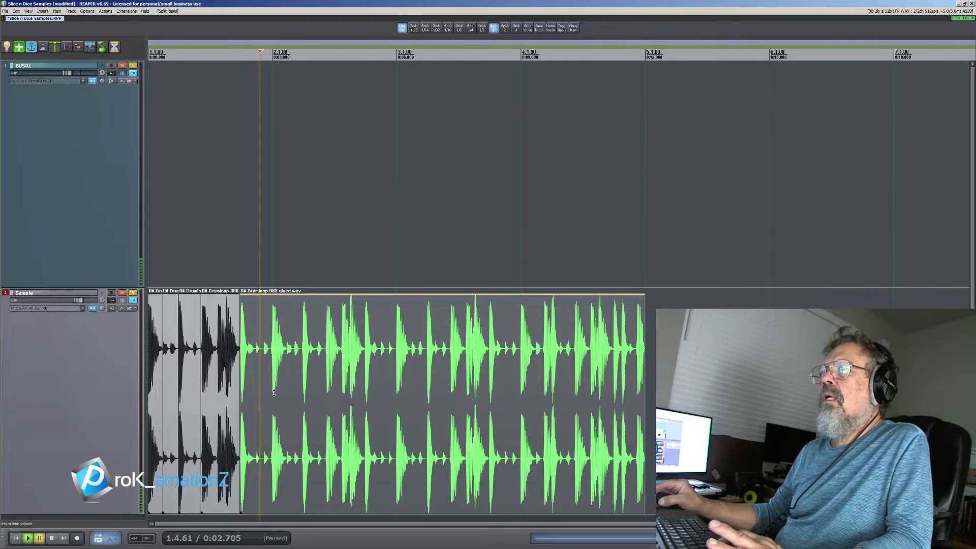
key("ctrl+space")
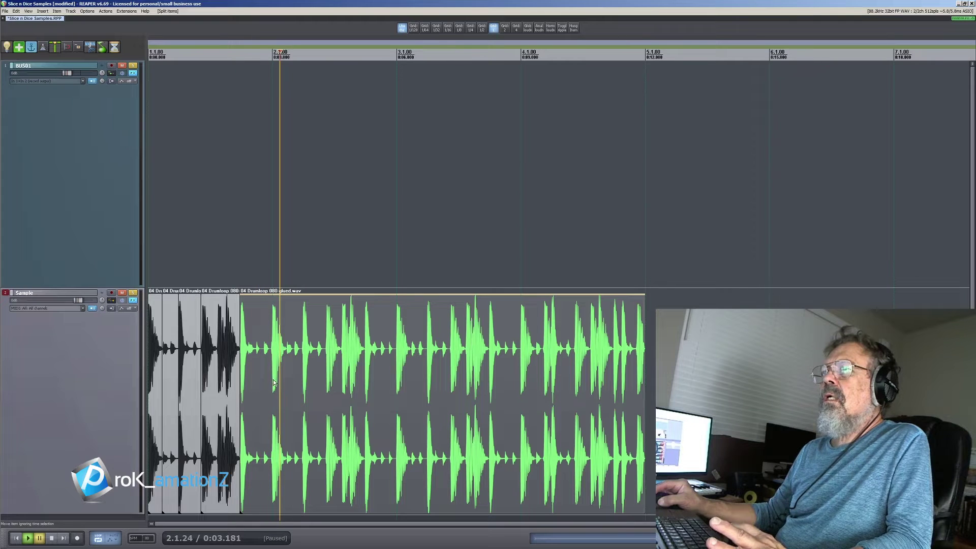
left_click(272, 384)
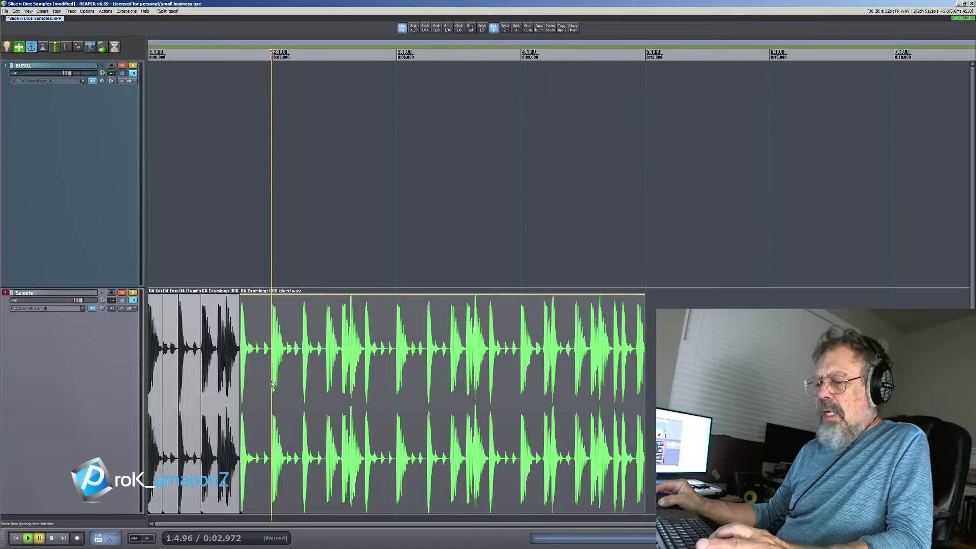
key("s")
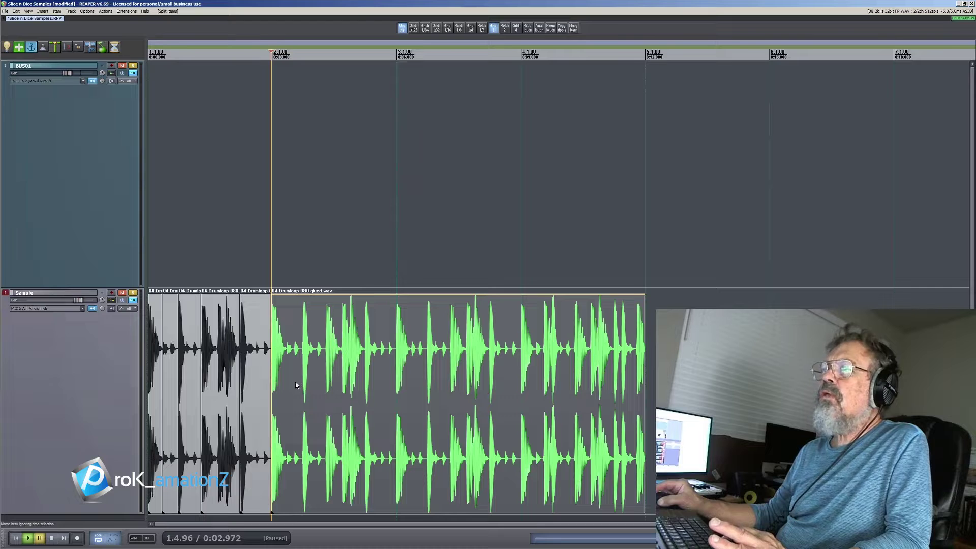
Split the remaining loop at the second large hit of bar 2, at 2.2.72, and at 2.4.97.
key("space")
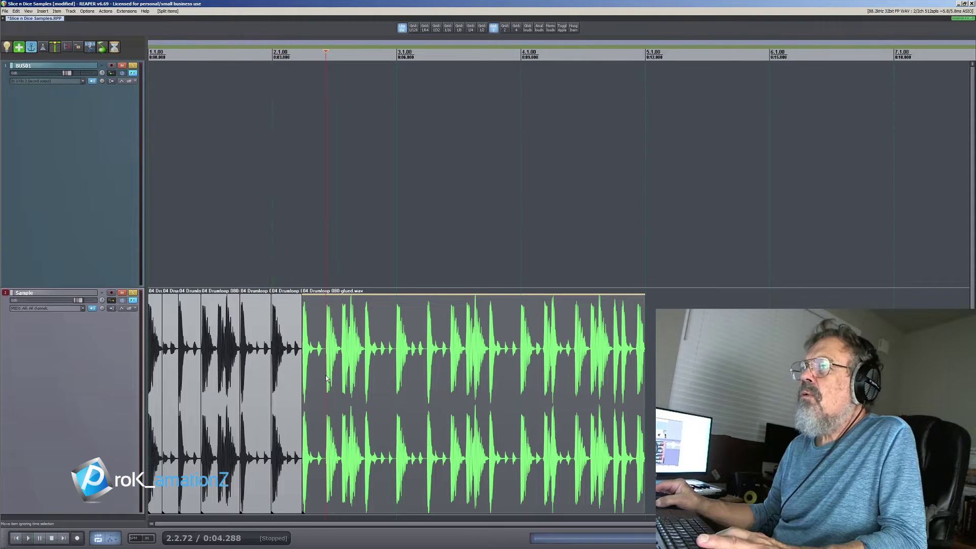
key("s")
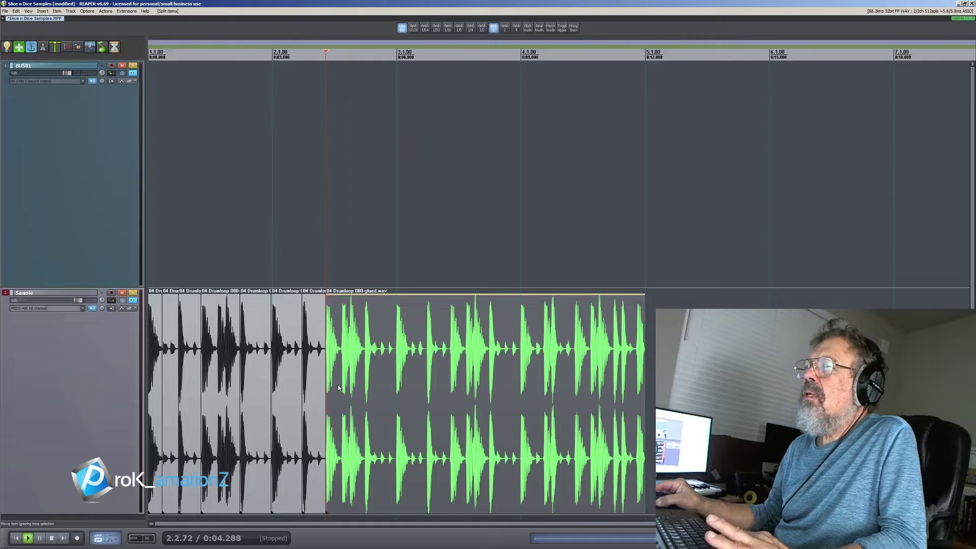
left_click(379, 361)
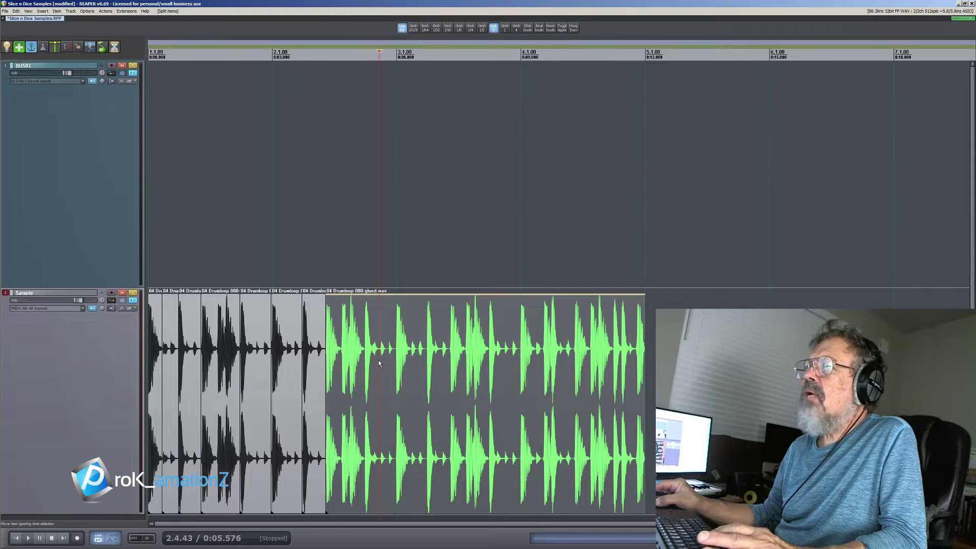
left_click(399, 365)
left_click(396, 367)
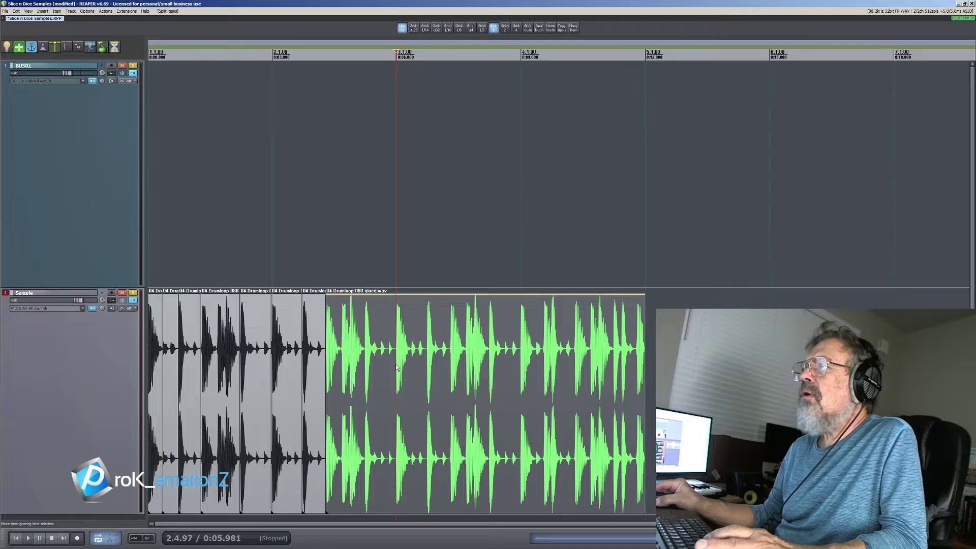
key("s")
Cut the leftover loop audio after 2.4.97 and adjust the last slice's end to meet 3.1.00.
left_click(464, 355)
key("ctrl+x")
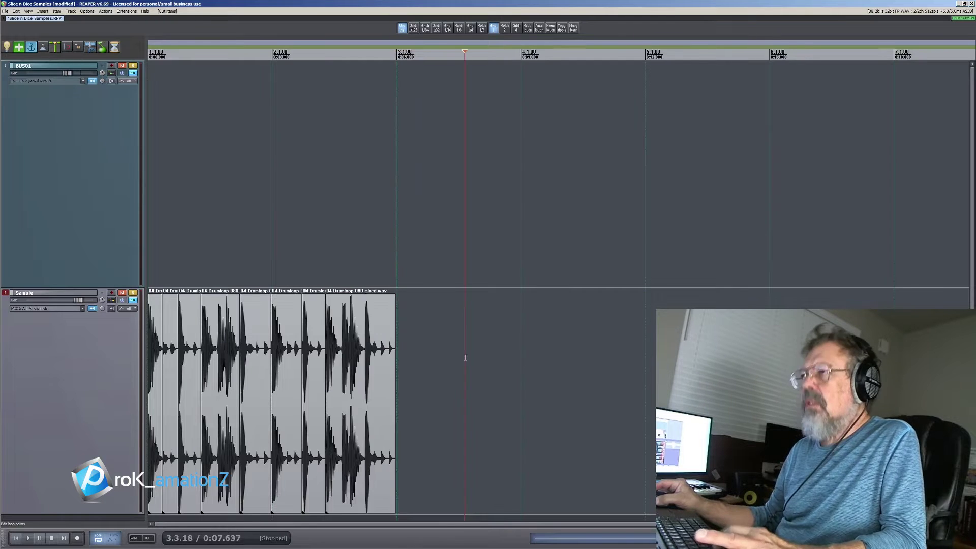
left_click_drag(395, 409, 393, 459)
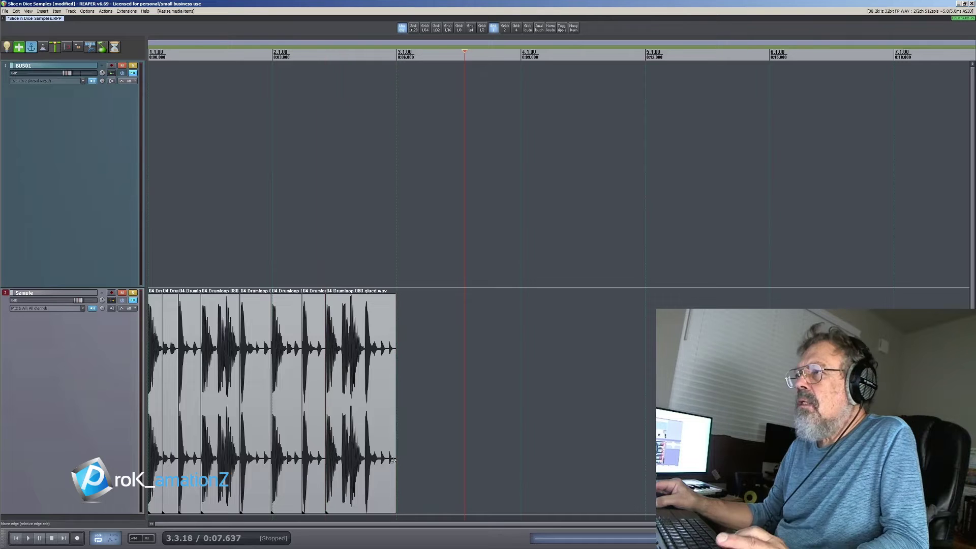
Split the last slice at 2.4.74 and stretch the end of the new short piece to meet 3.1.00.
left_click(389, 462)
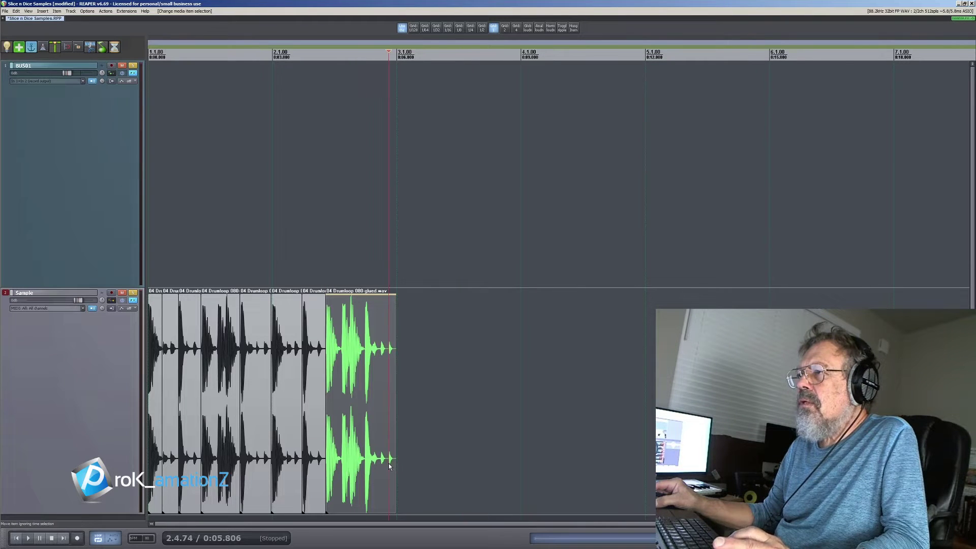
key("s")
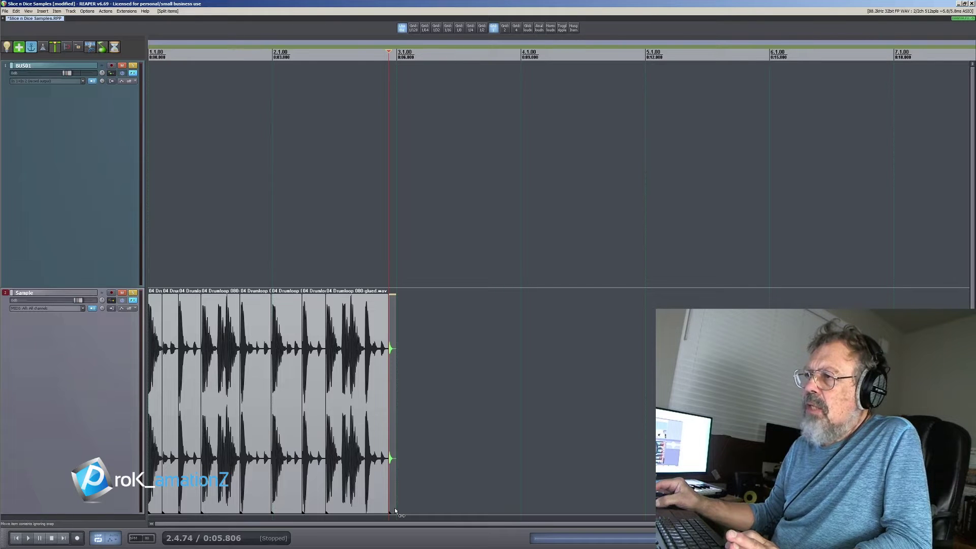
left_click_drag(396, 507, 397, 508)
left_click_drag(452, 478, 322, 470)
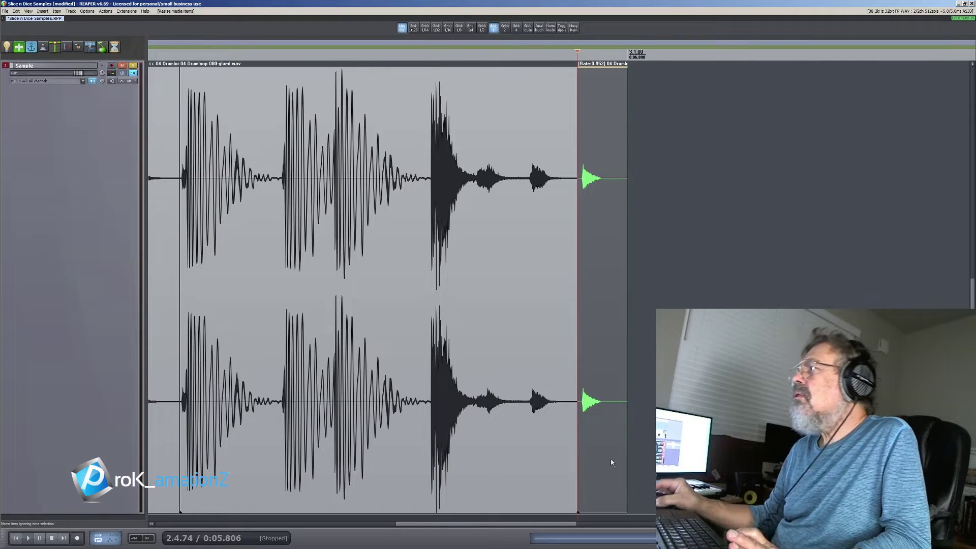
left_click_drag(626, 506, 626, 507)
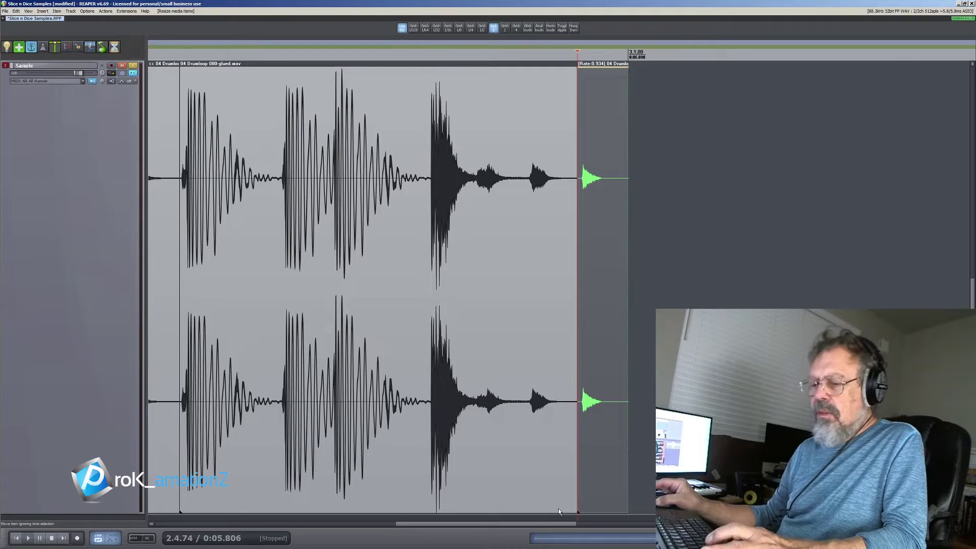
Select the first slice on the Sample track and briefly audition it.
key("ctrl+Page_Down")
key("ctrl+Page_Down")
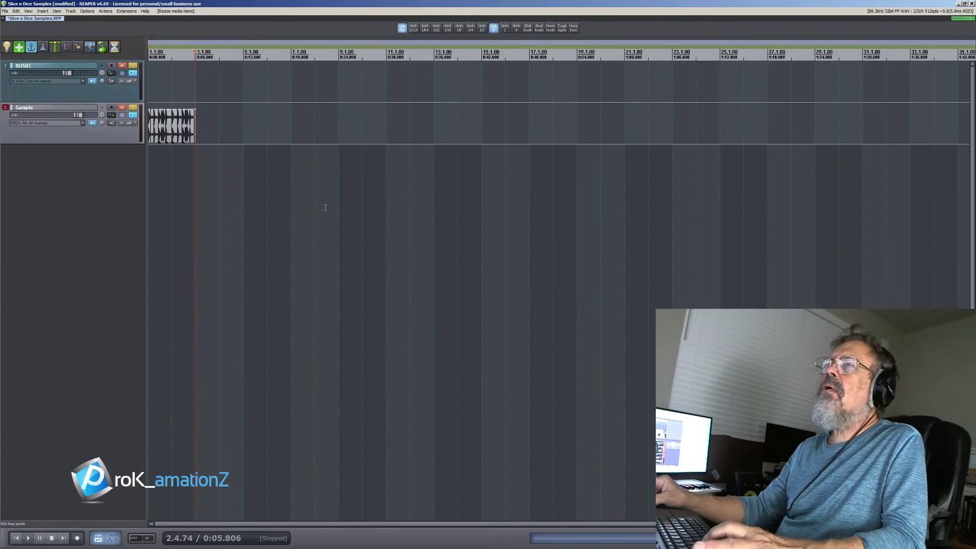
left_click_drag(266, 152, 137, 129)
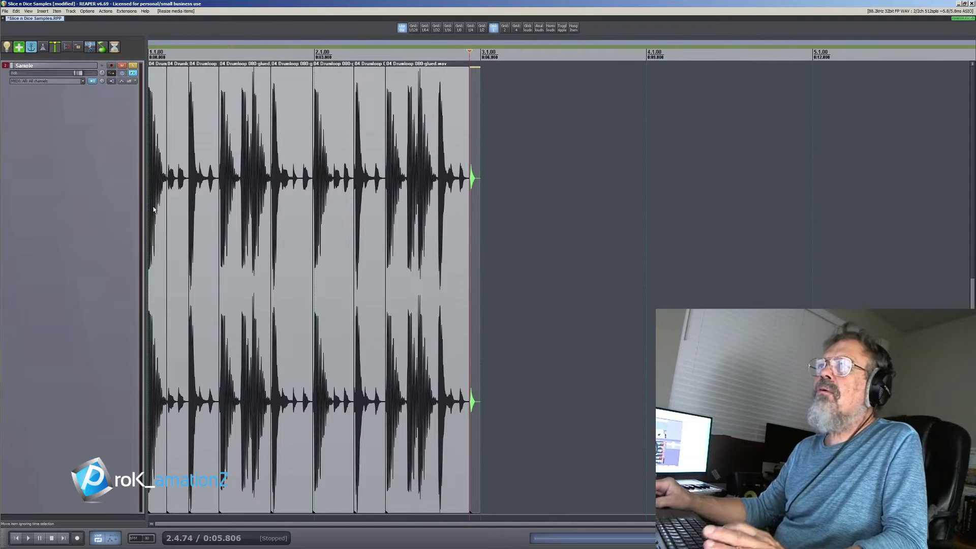
left_click(160, 290)
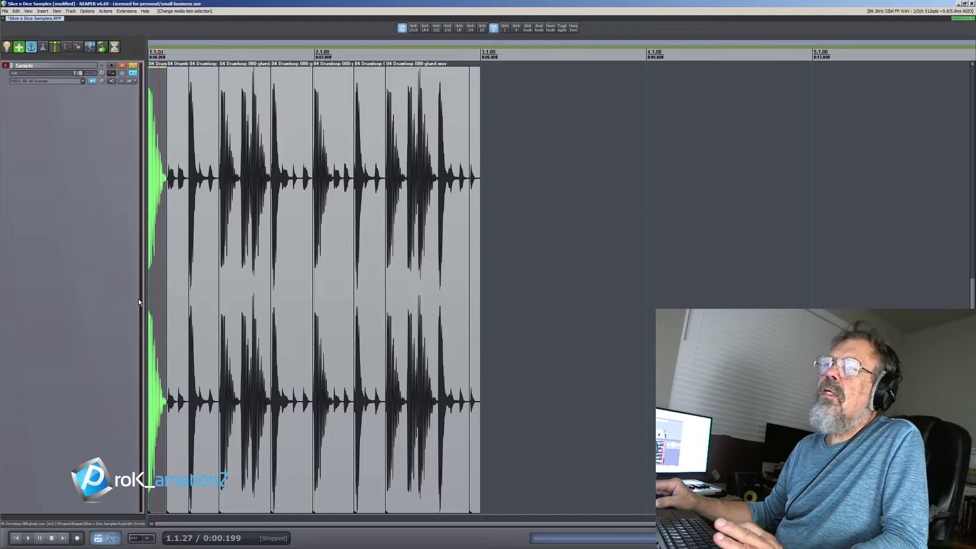
key("space")
key("space")
left_click(158, 296)
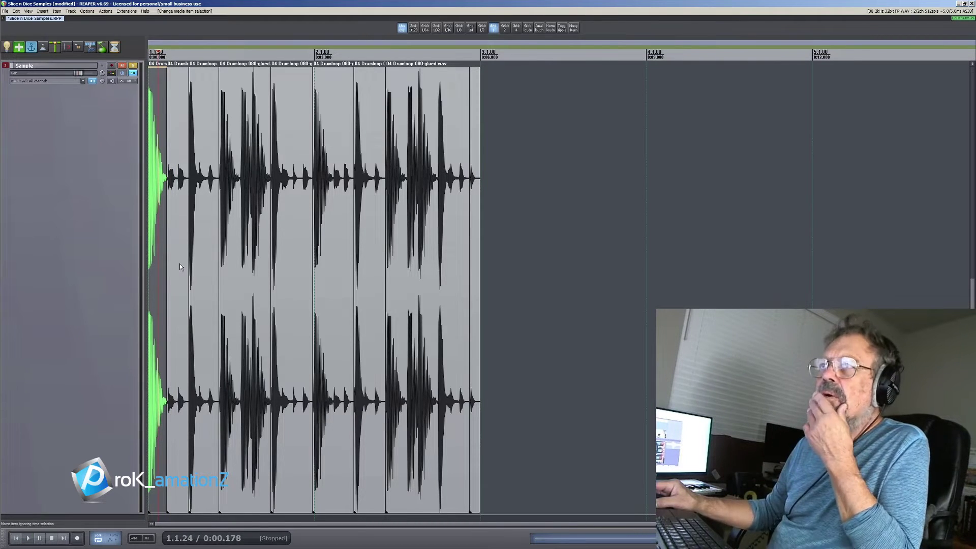
Slip the audio inside the second slice so it starts on a large drum hit, and audition it from the project start.
left_click(178, 276)
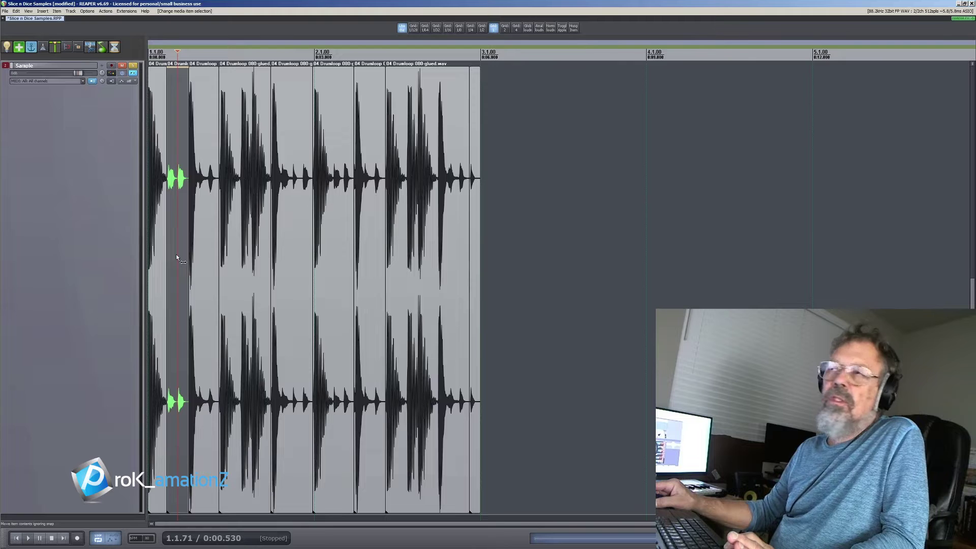
left_click_drag(176, 255, 123, 262)
key("Home")
key("space")
key("space")
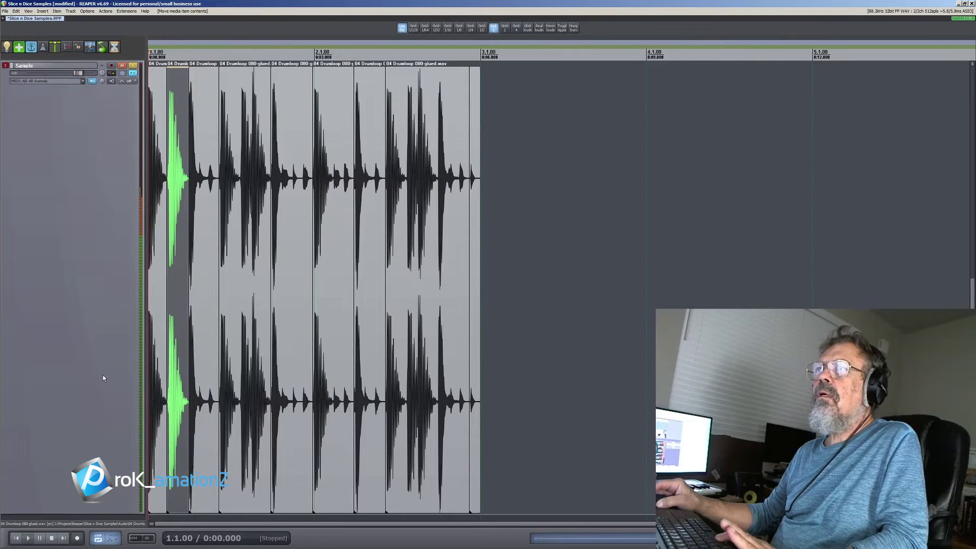
key("space")
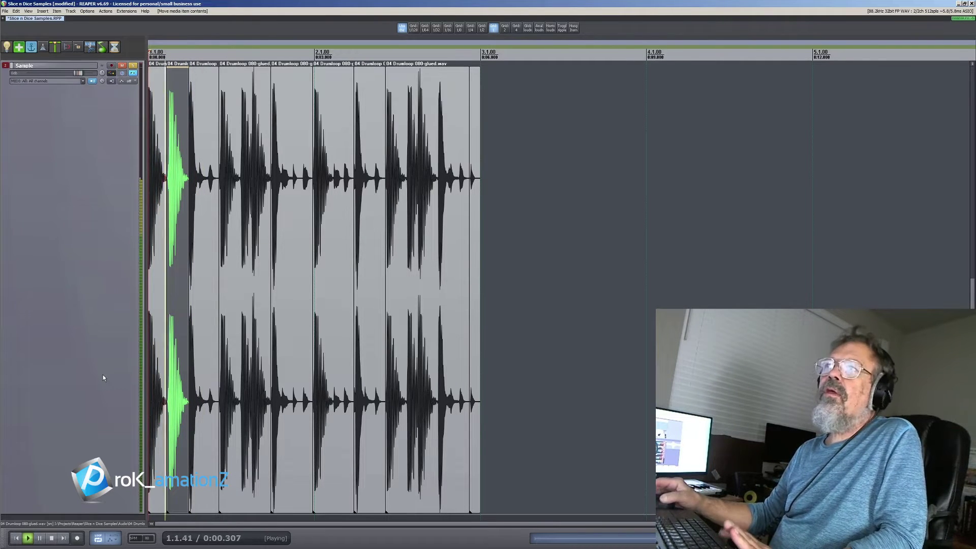
key("space")
key("space")
key("space")
Split the fourth slice at 1.3.20, slip the new piece's audio to a group of small hits, and play from the project start.
left_click(242, 275)
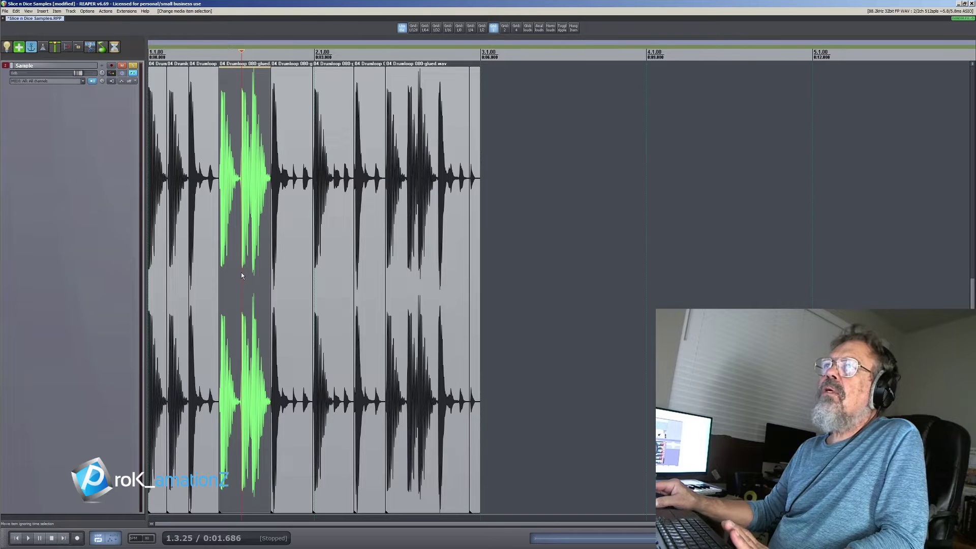
left_click(240, 276)
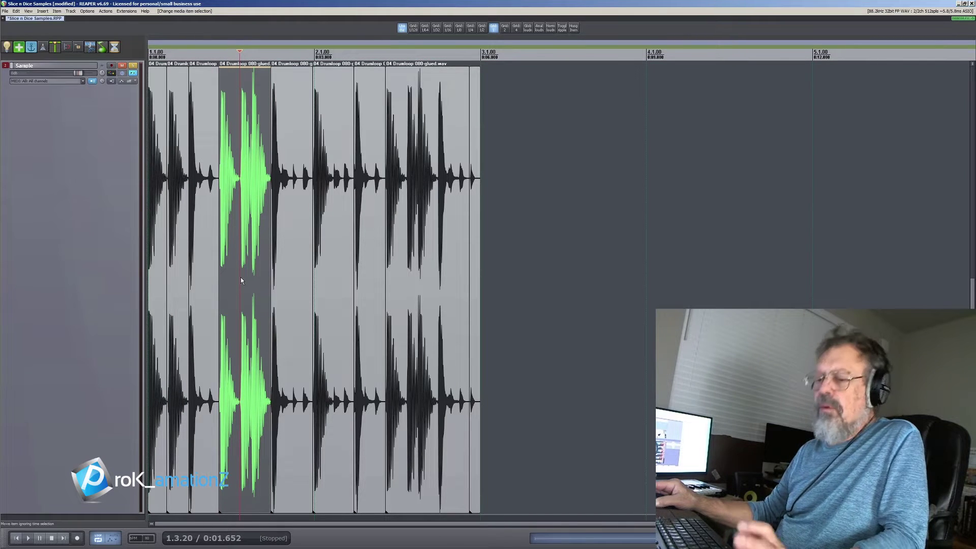
key("s")
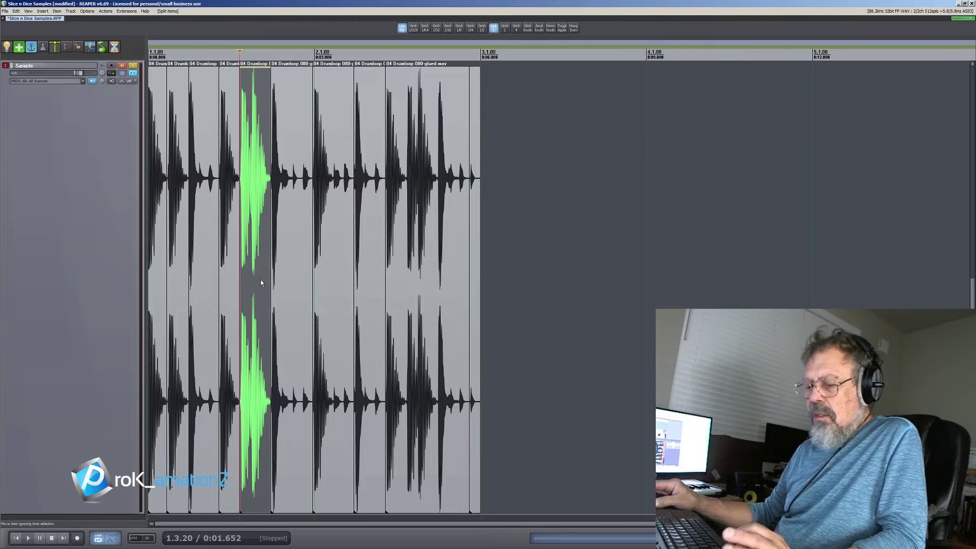
left_click_drag(260, 280, 218, 284)
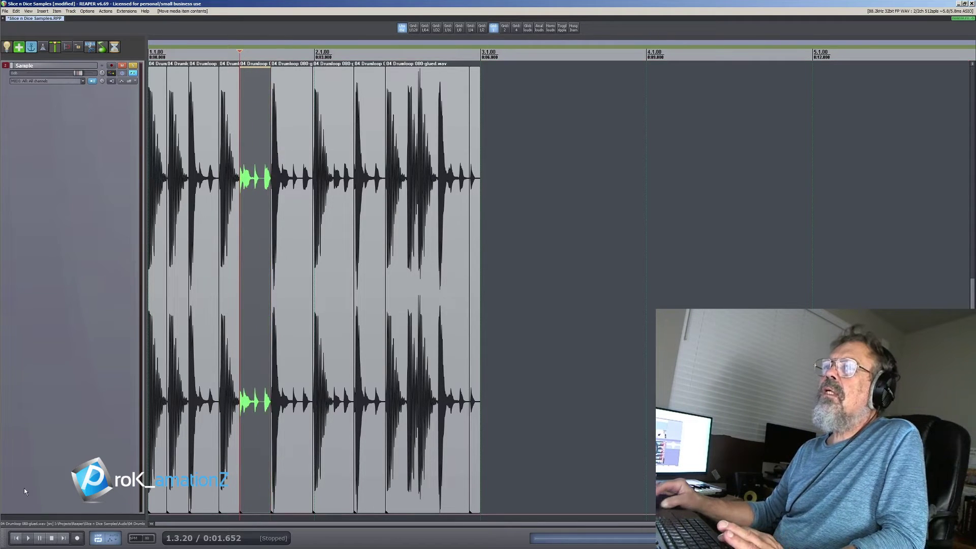
key("Home")
key("space")
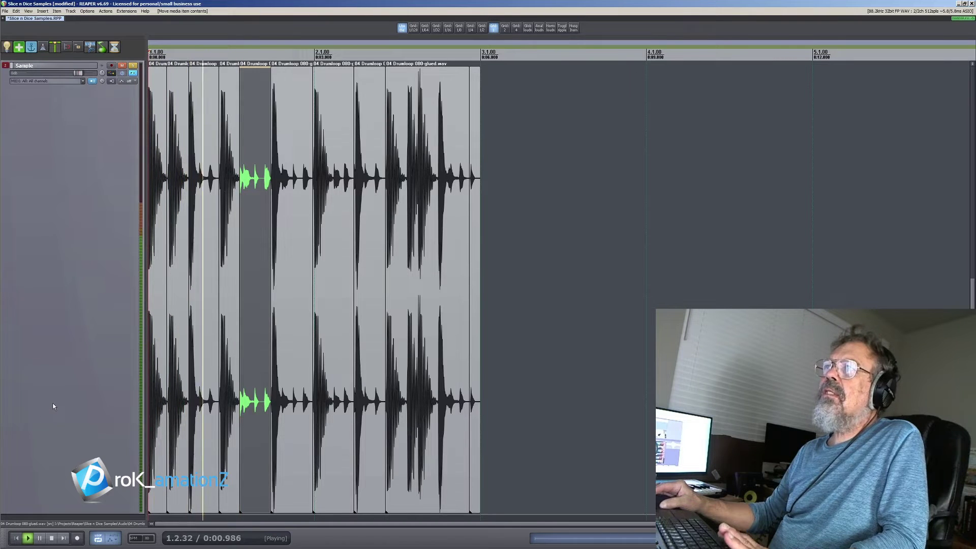
key("space")
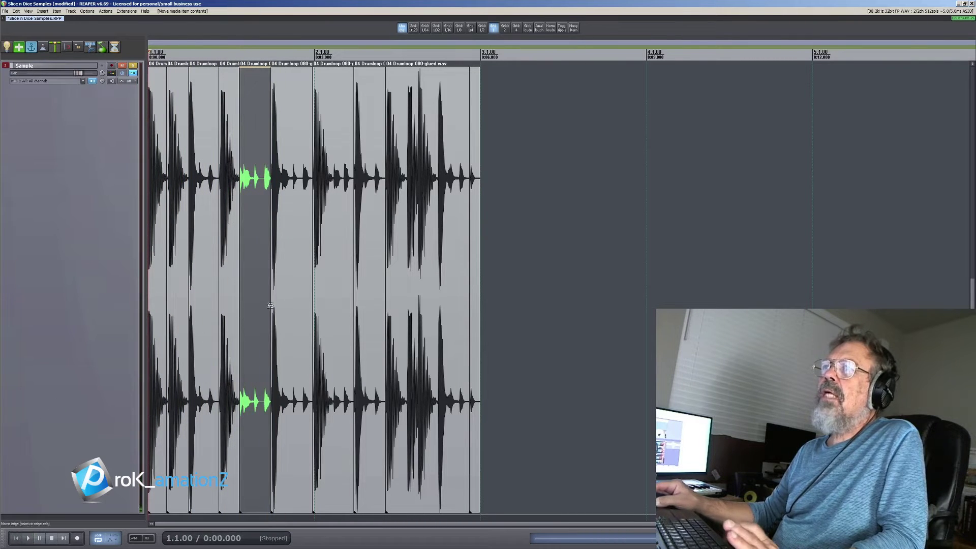
Slip the audio inside the 1.3.20 slice until a large hit opens it and a sharp hit ends it, auditioning each offset.
left_click_drag(255, 312, 173, 323)
key("space")
key("space")
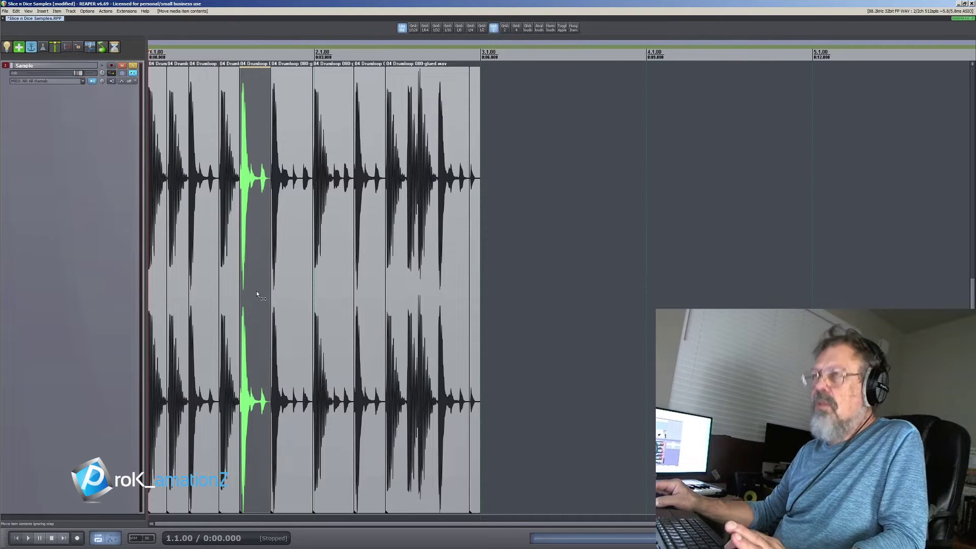
left_click_drag(256, 291, 275, 293)
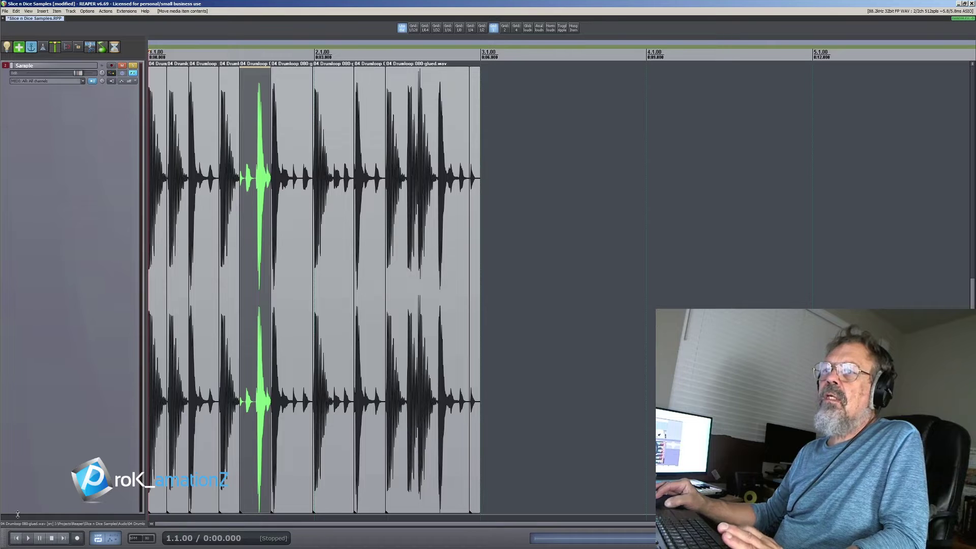
key("space")
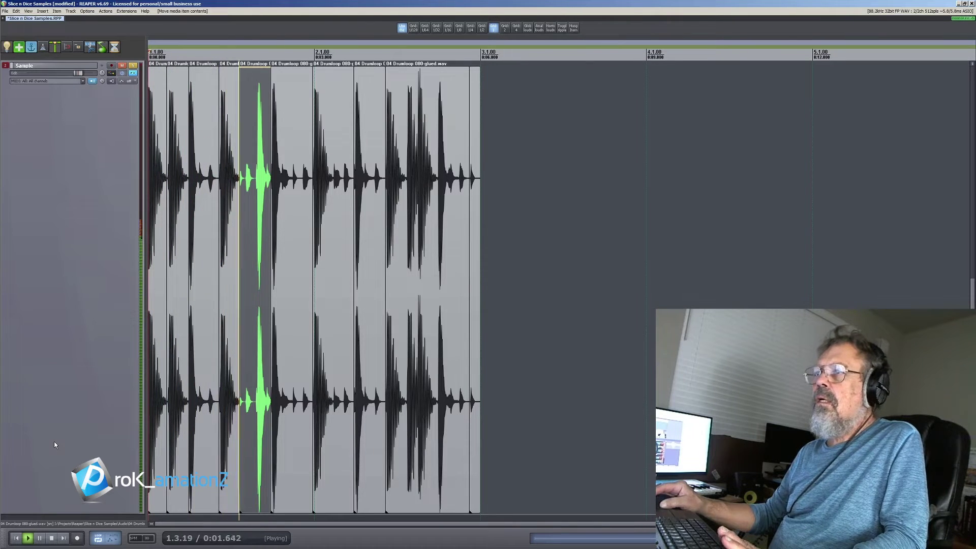
key("space")
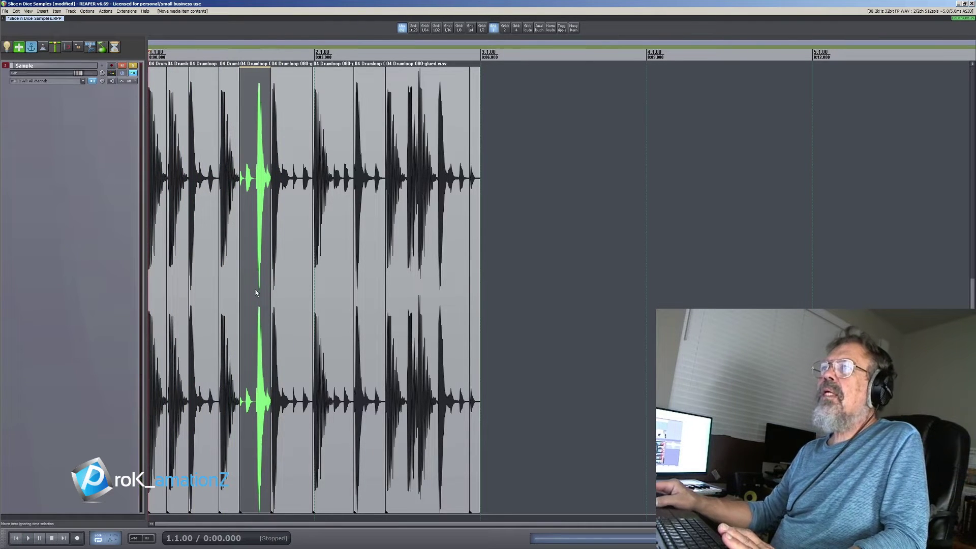
left_click_drag(259, 289, 174, 300)
key("space")
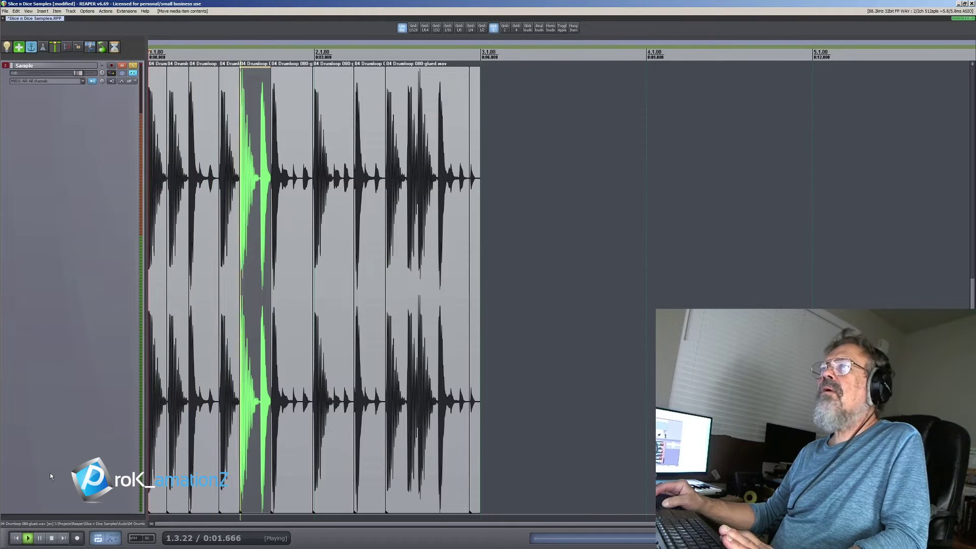
key("space")
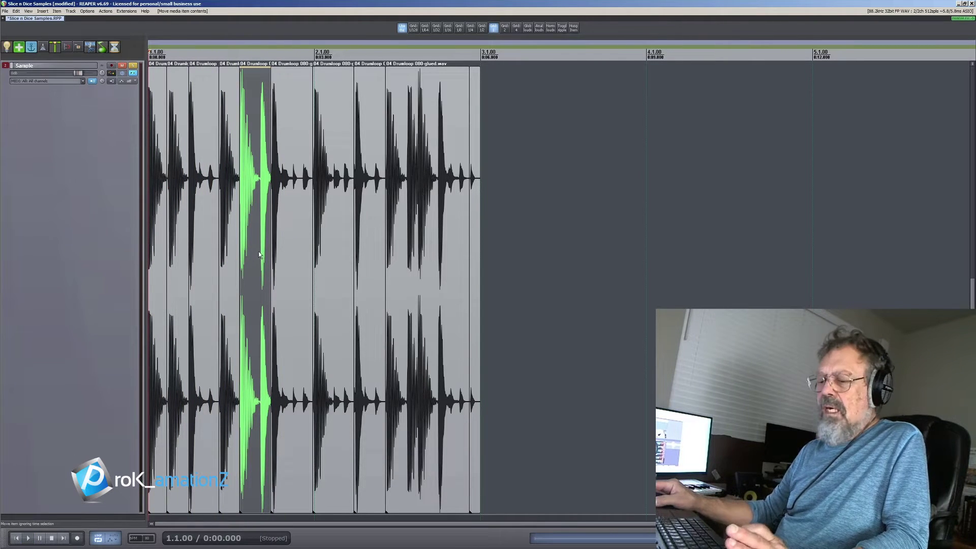
Slip the audio inside the slice starting at 1.3.96 so a large hit falls near its middle, and audition from the project start.
left_click(291, 303)
left_click_drag(294, 312, 259, 307)
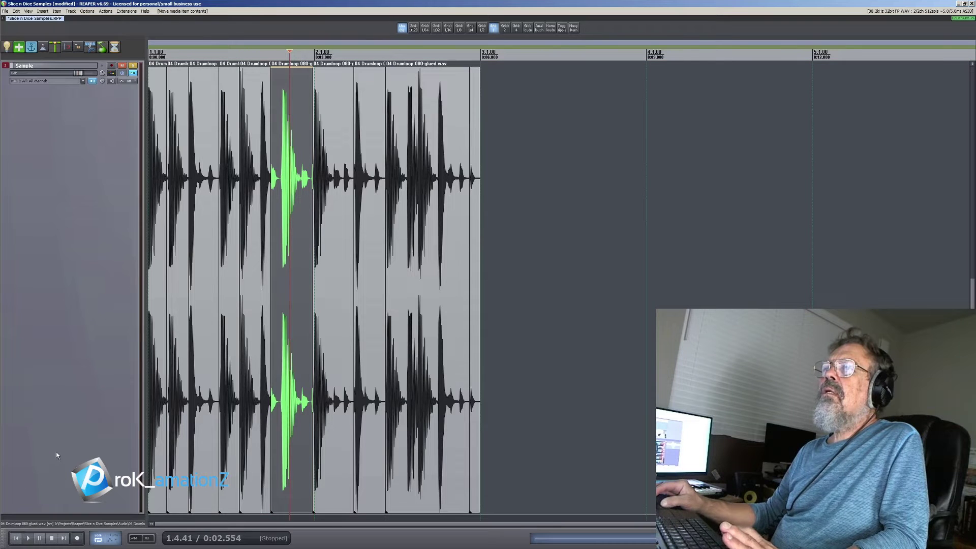
key("Home")
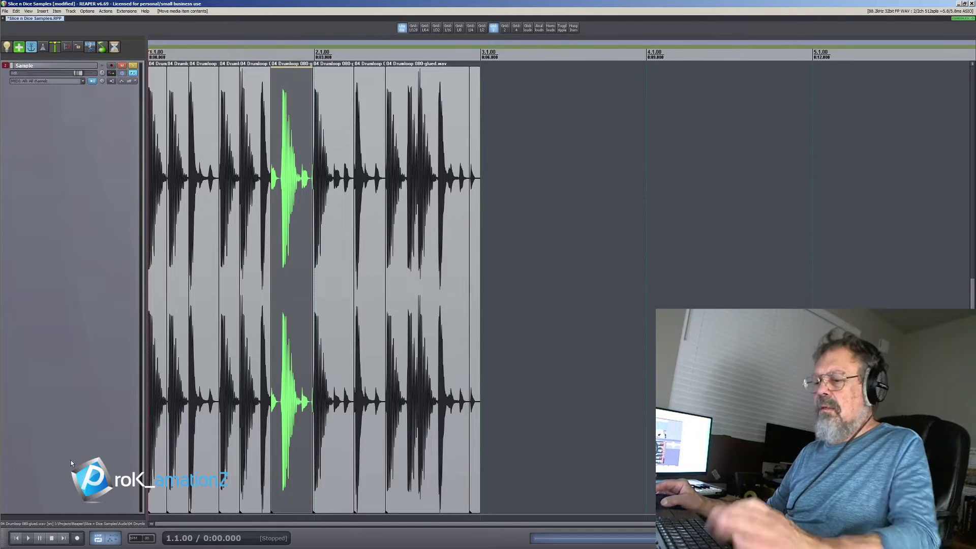
key("space")
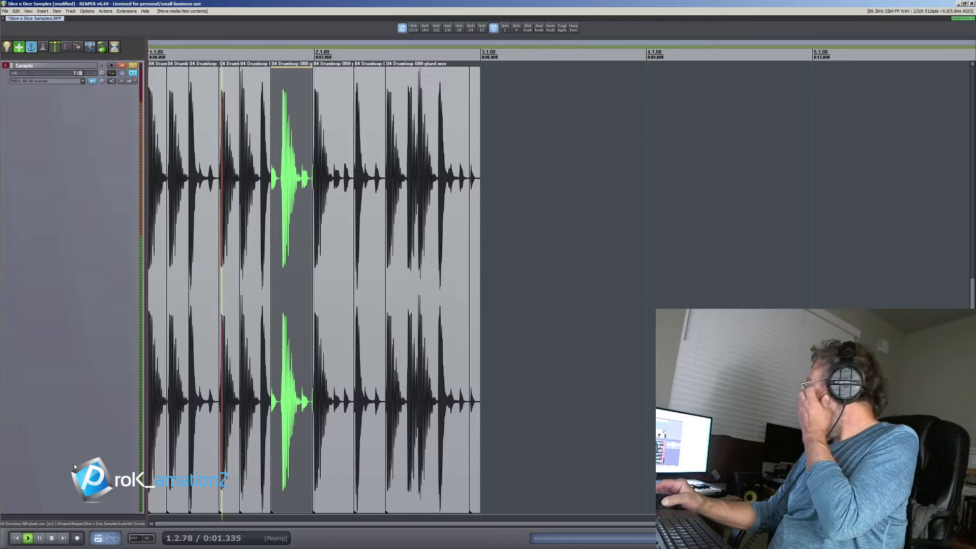
key("space")
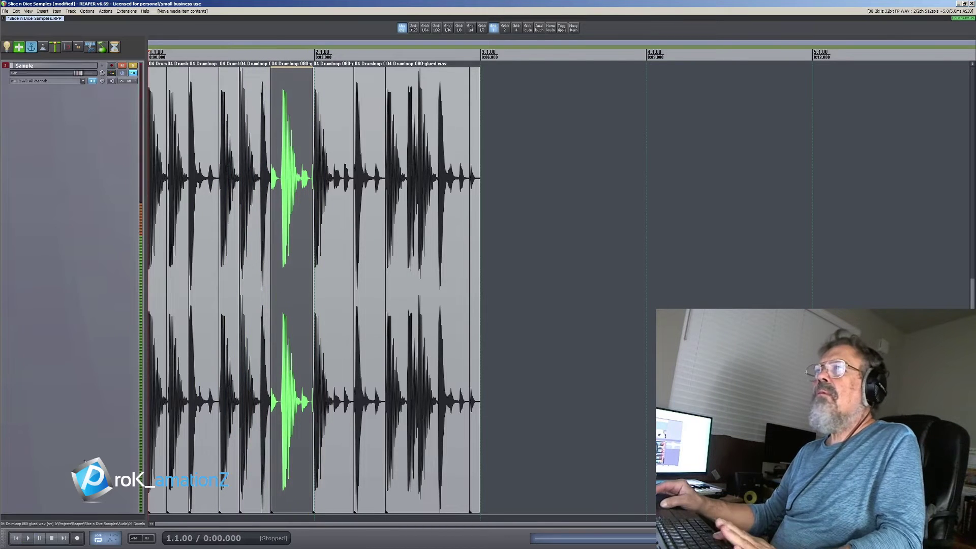
key("space")
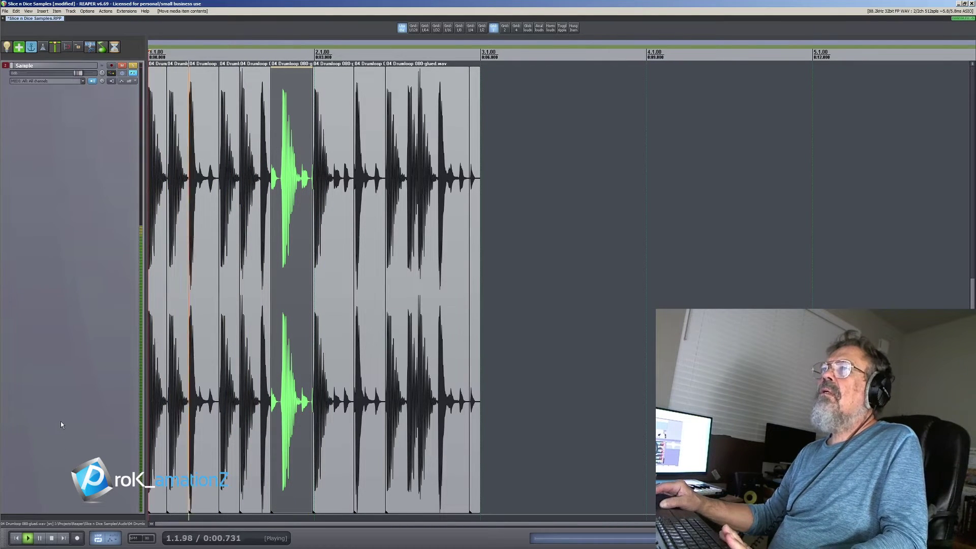
key("space")
Try slipping the large hit inside the fourth slice slightly later, and audition it from the project start.
left_click(237, 288)
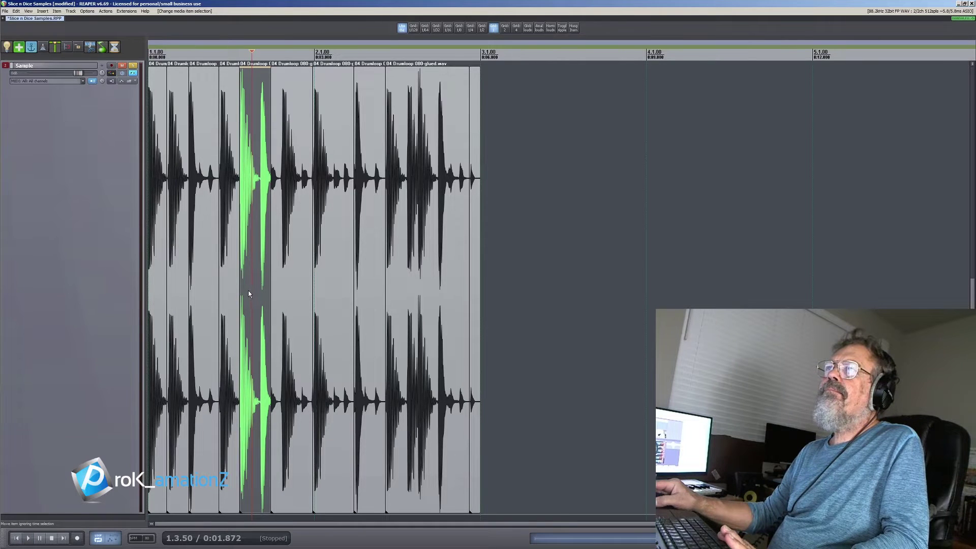
left_click(230, 292)
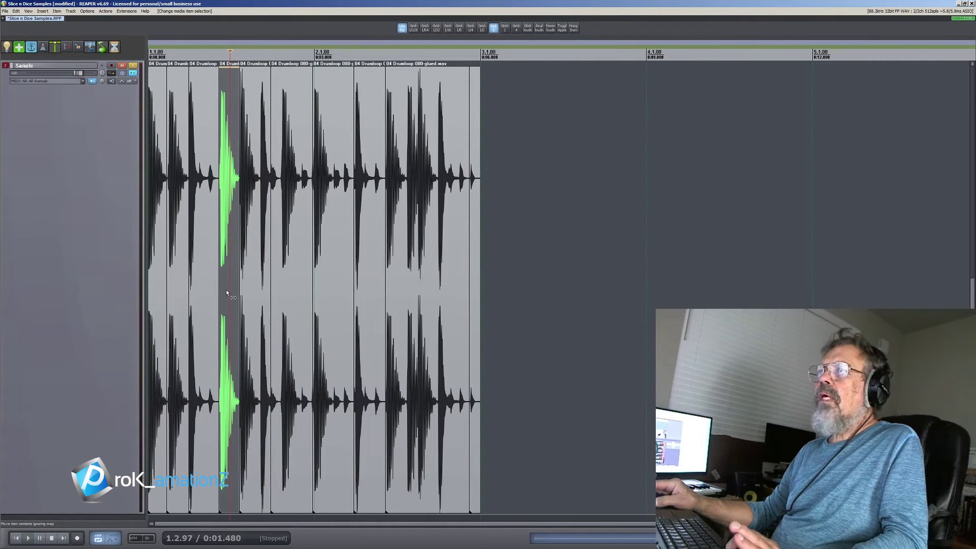
left_click_drag(229, 291, 233, 291)
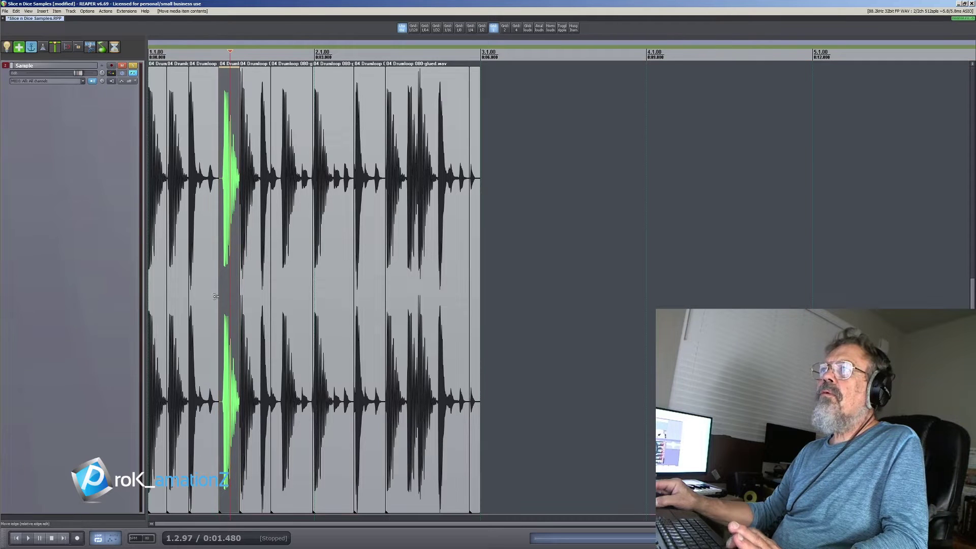
left_click(12, 538)
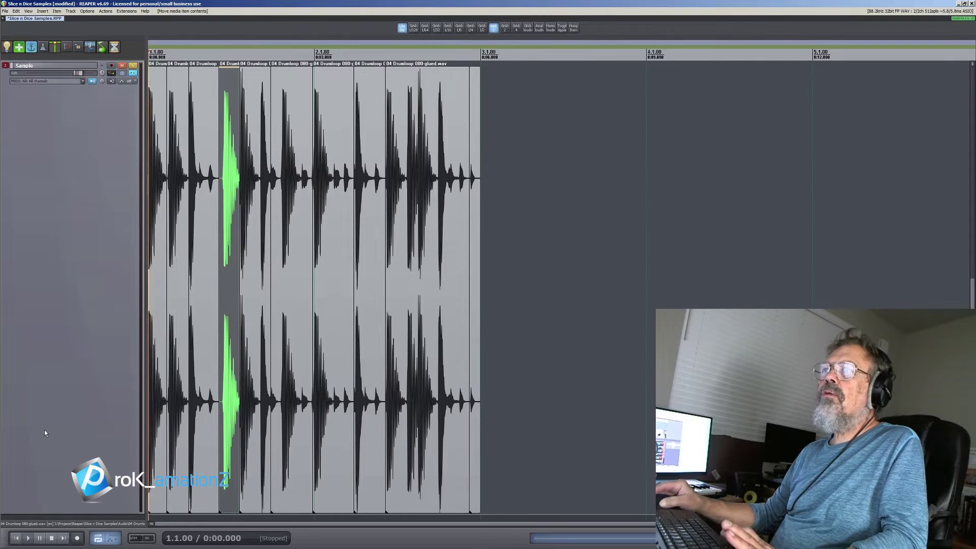
key("space")
key("space")
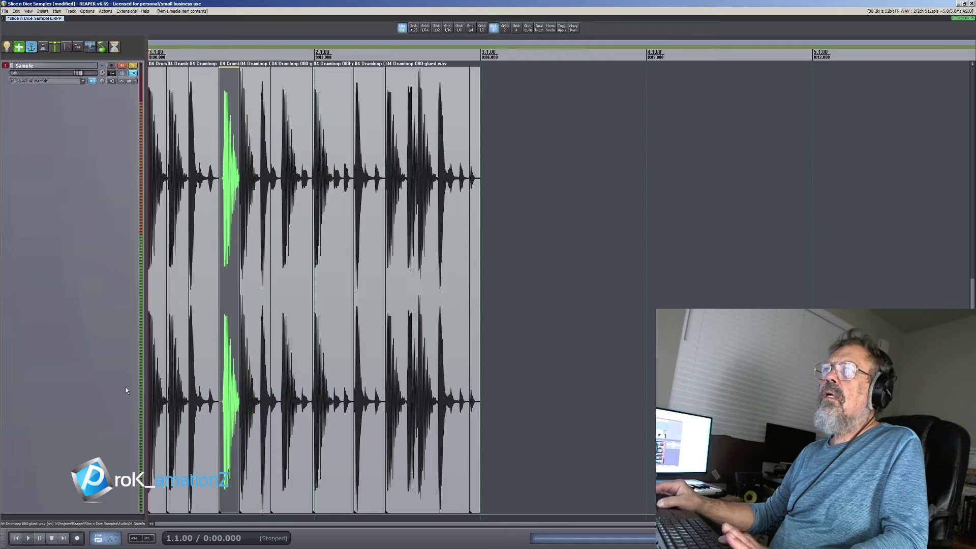
Slip the audio inside the fourth slice earlier so the large hit opens it, and audition it from the project start.
left_click_drag(228, 295, 221, 296)
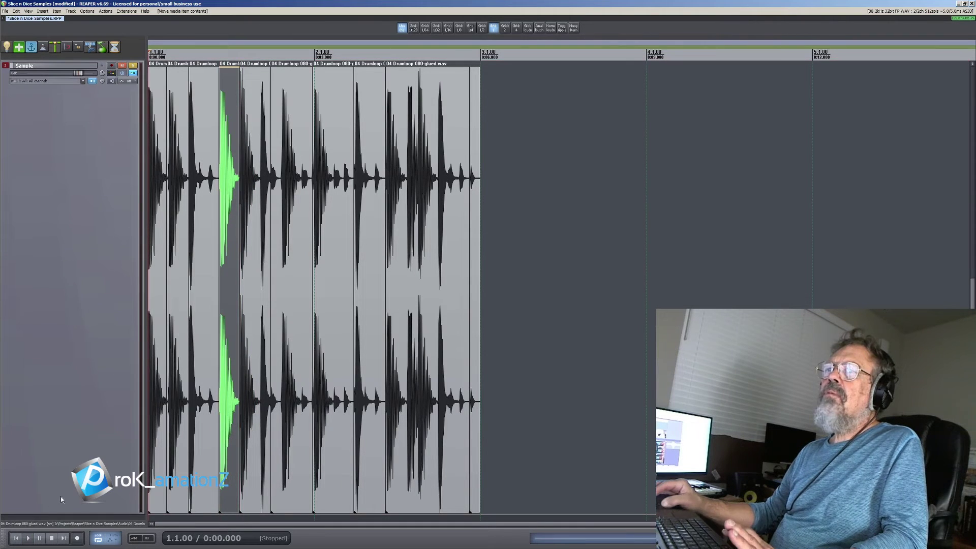
key("space")
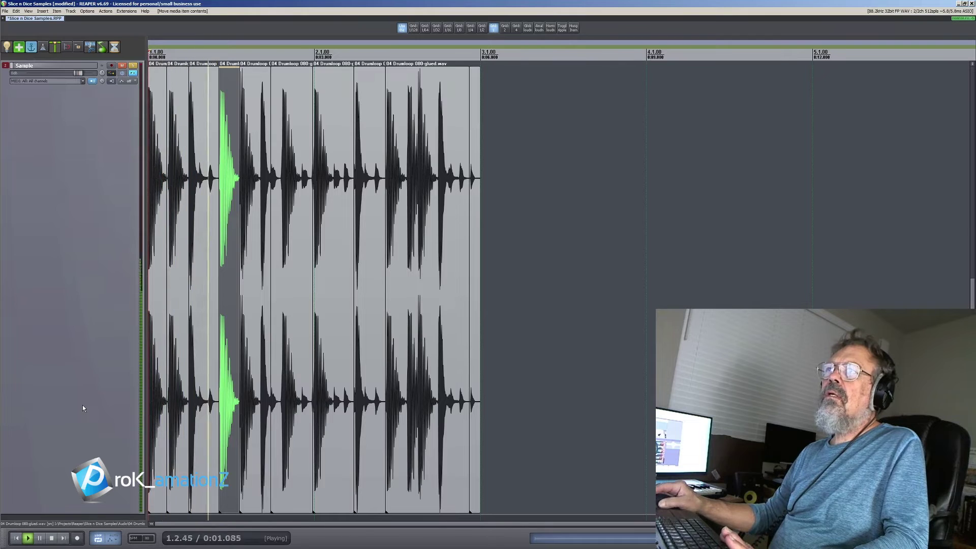
key("space")
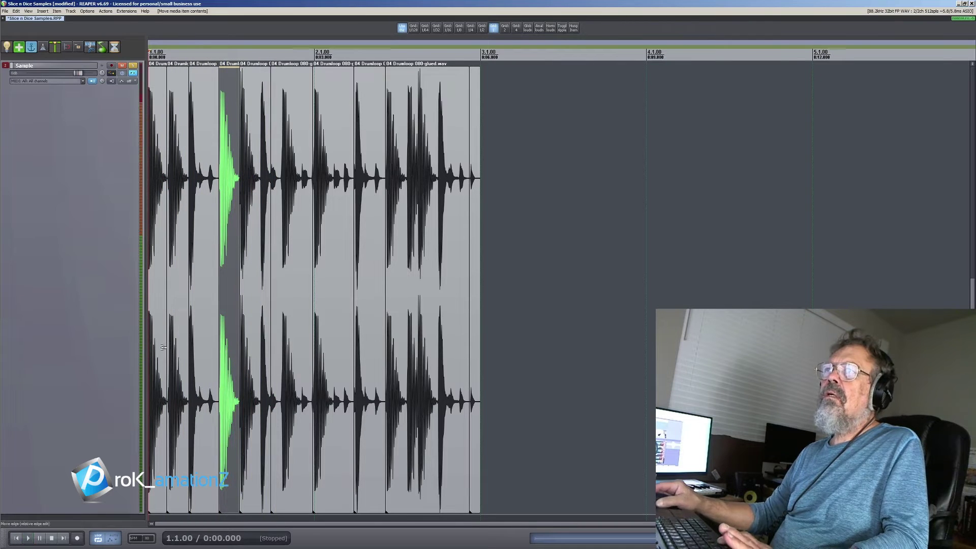
Slip the audio inside the slice starting at 1.3.20 later so two large hits fill it, and audition from the project start.
left_click(249, 285)
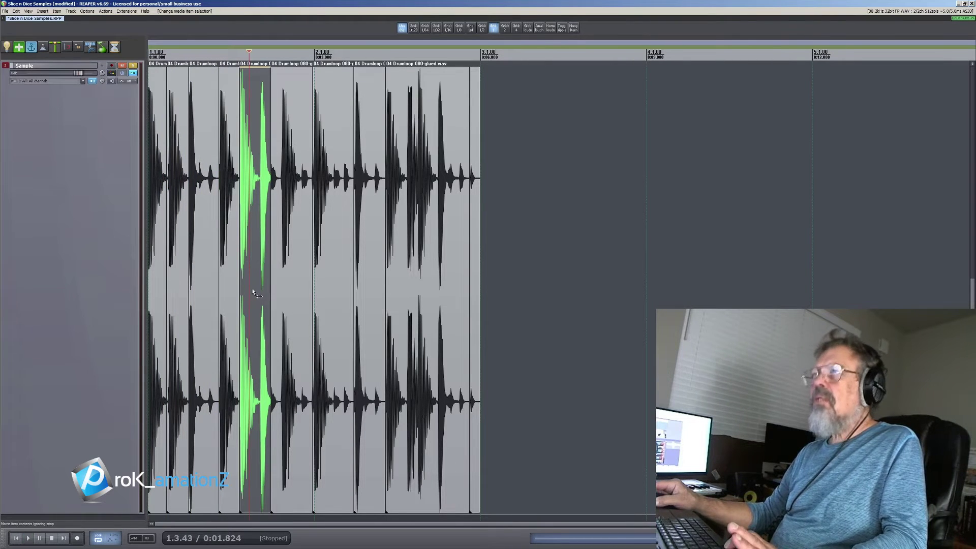
mouse_move(252, 289)
left_mouse_down()
mouse_move(273, 292)
mouse_move(265, 288)
left_mouse_up()
key("Home")
key("space")
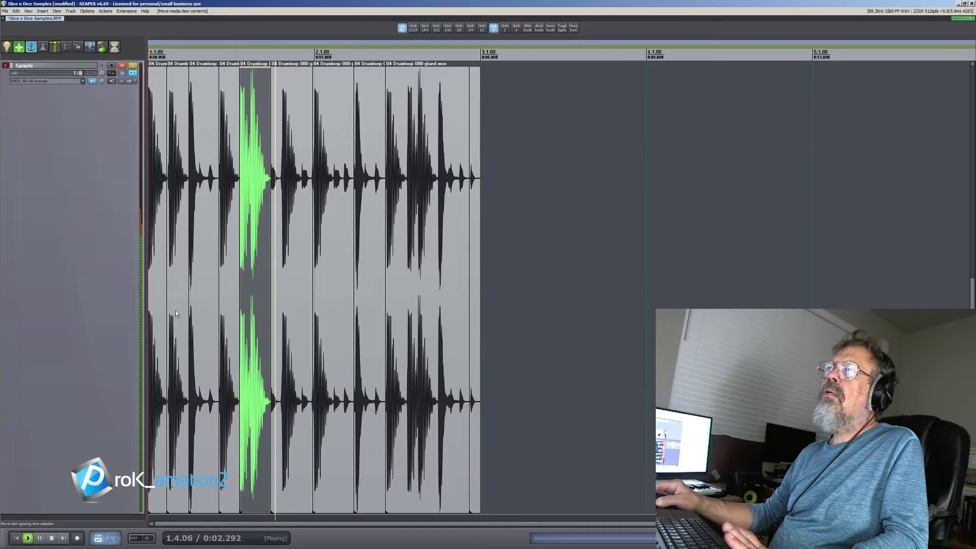
key("space")
key("space")
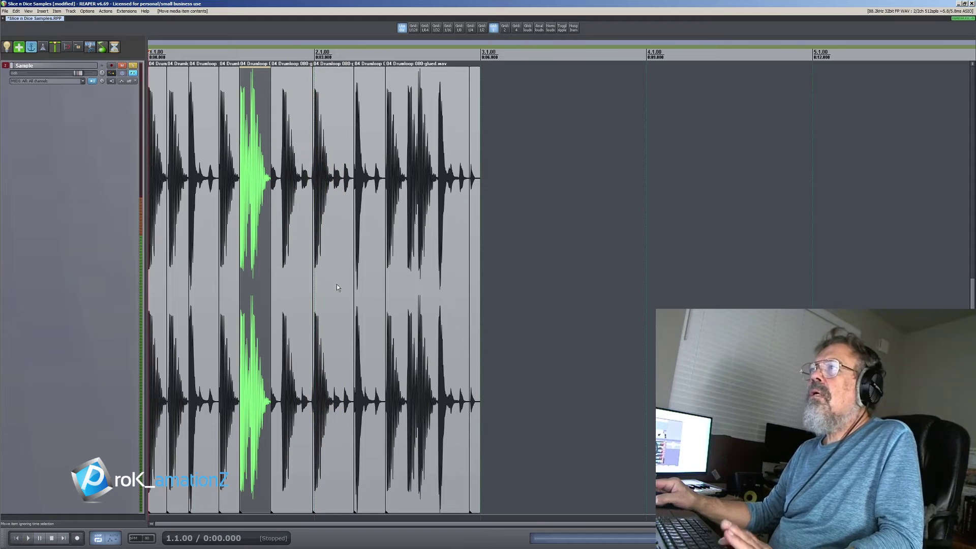
Set the loop range from 1.1.00 to 3.1.00 and audition the sliced beat.
left_click(370, 285)
key("space")
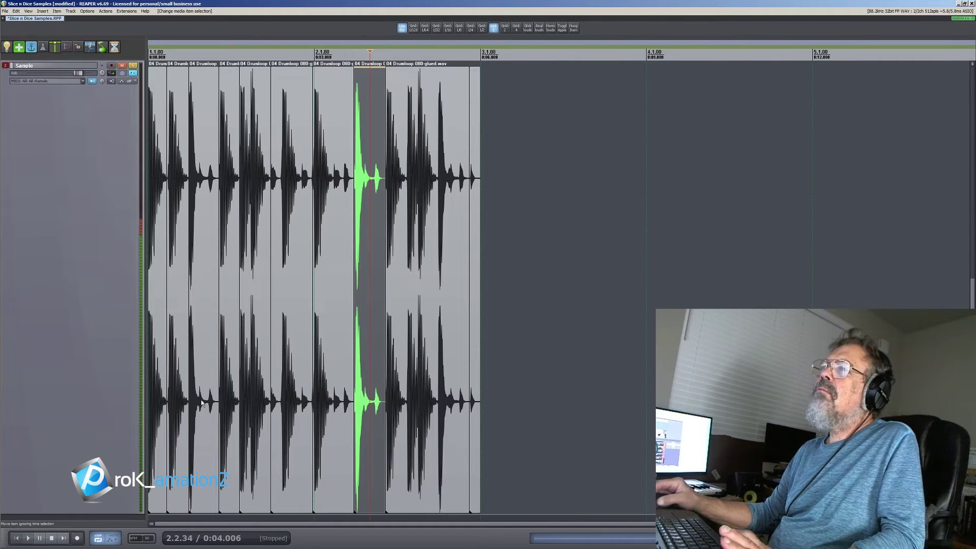
key("space")
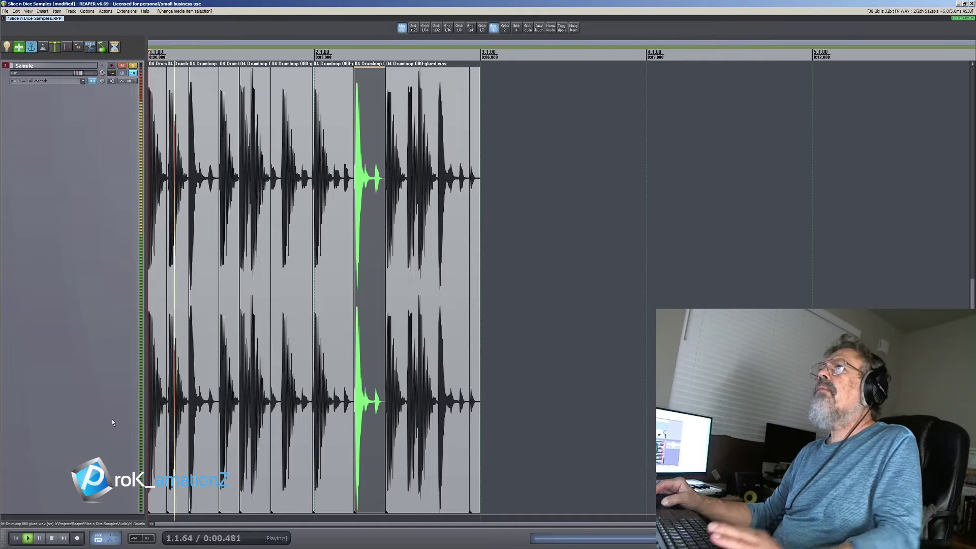
key("space")
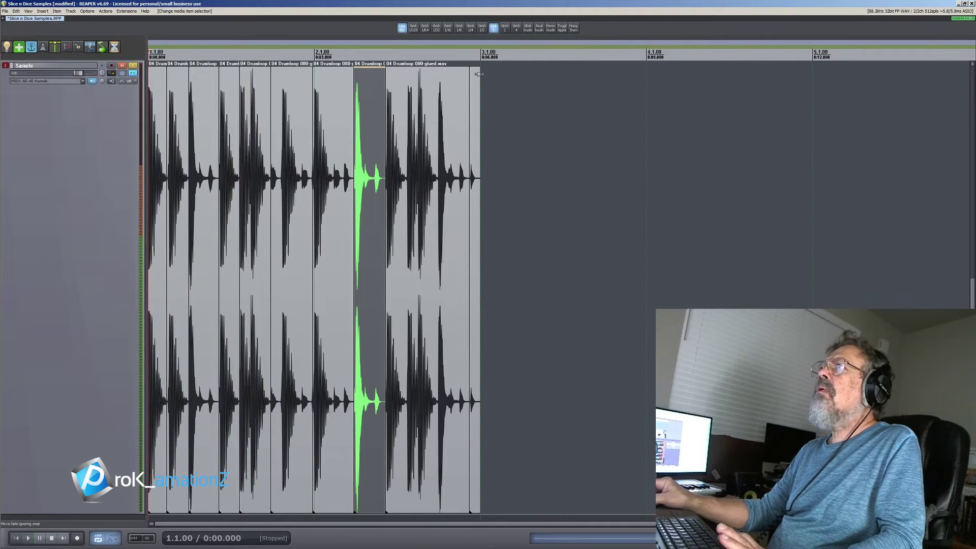
left_click_drag(412, 55, 479, 55)
left_click_drag(297, 69, 113, 248)
key("space")
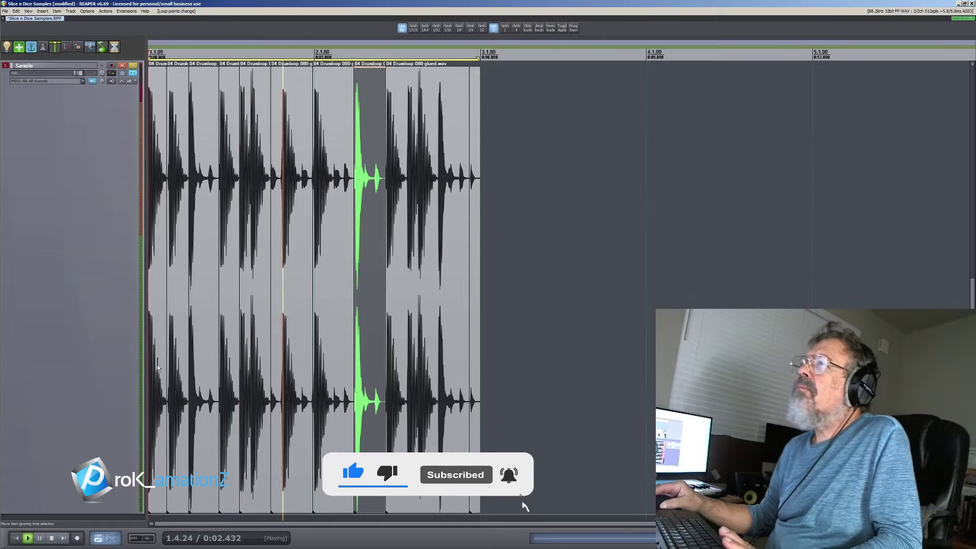
key("space")
key("space")
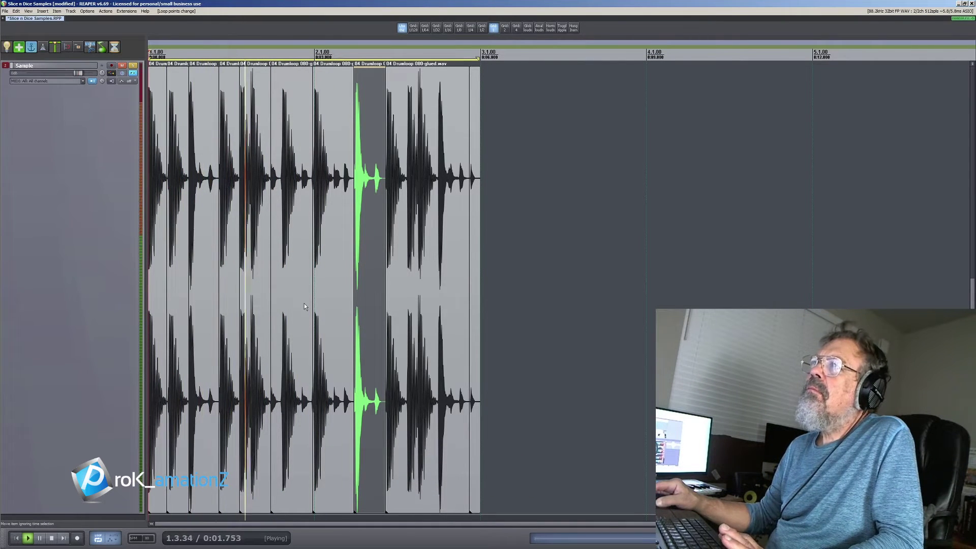
key("space")
Slip the audio inside the slice starting at 1.3.96 so a sharp hit opens it, followed by small hits, and audition the loop.
left_click(295, 284)
left_click_drag(294, 282, 163, 295)
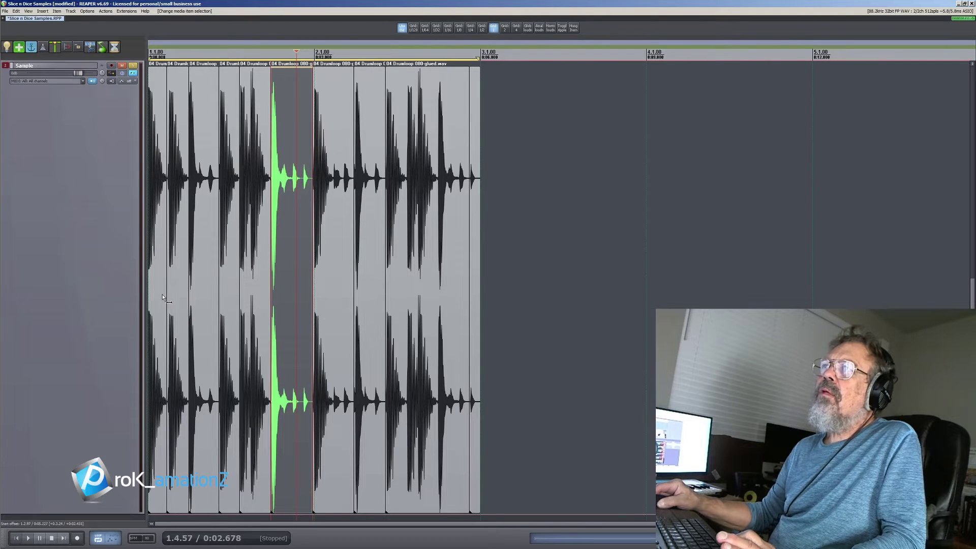
key("space")
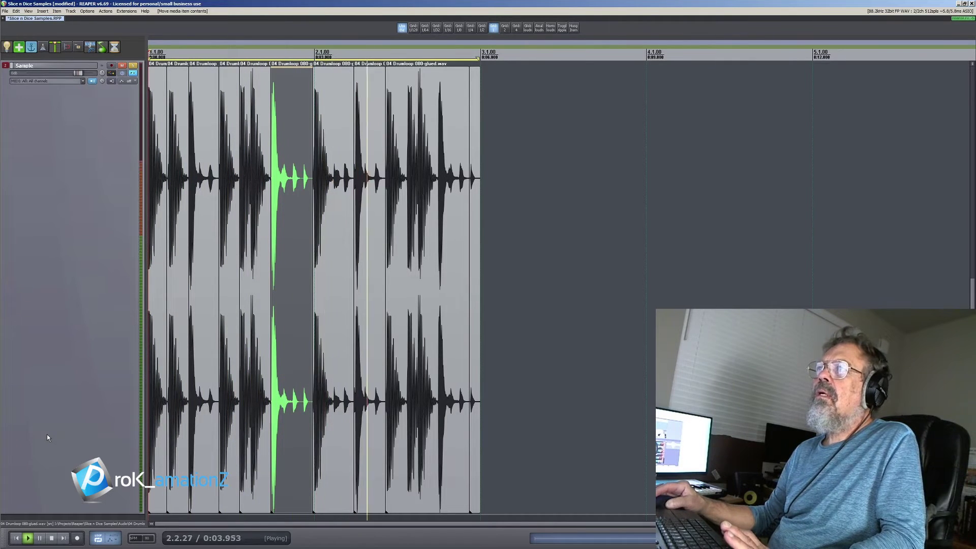
key("space")
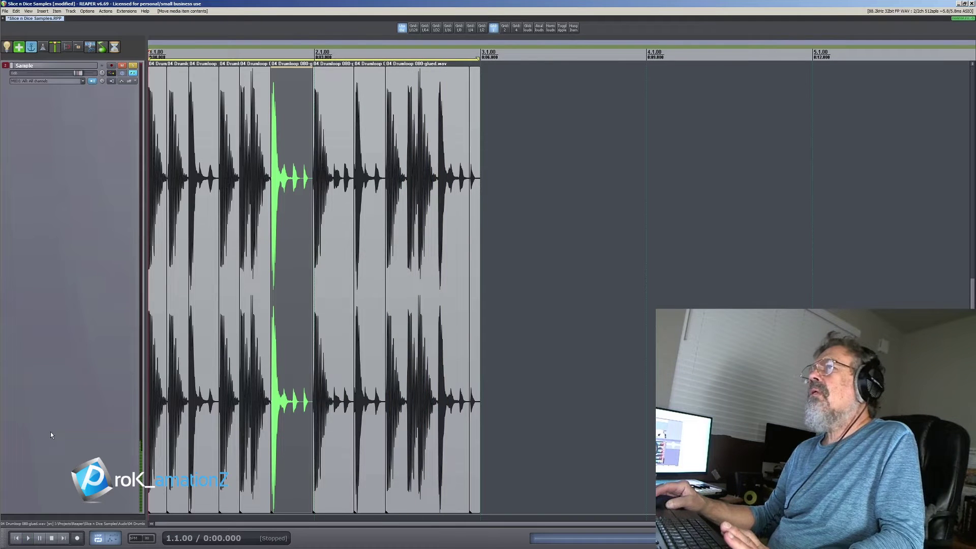
Import another Sample track, place 04 Drumloop 080.wav on it near the project start, and trim the item's end to 3.1.00.
key("z")
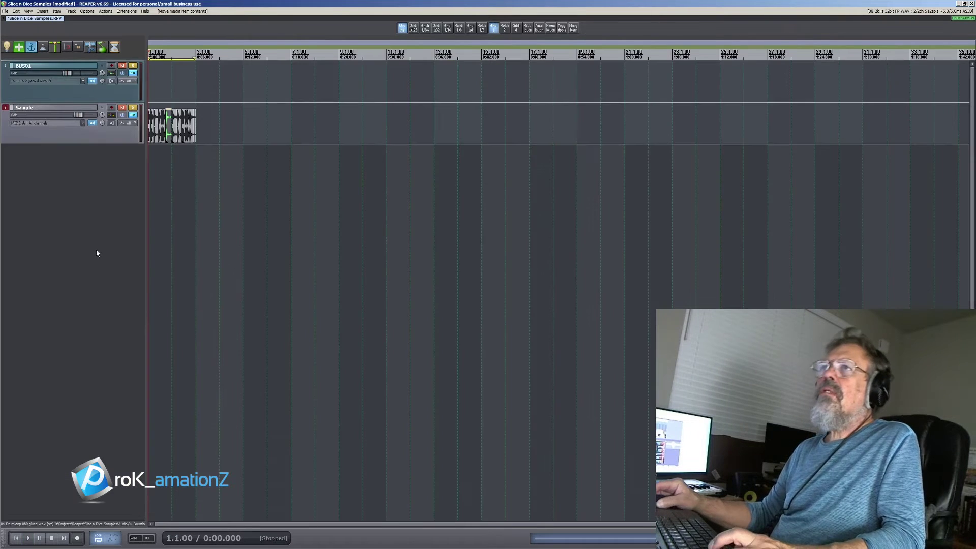
left_click(86, 176)
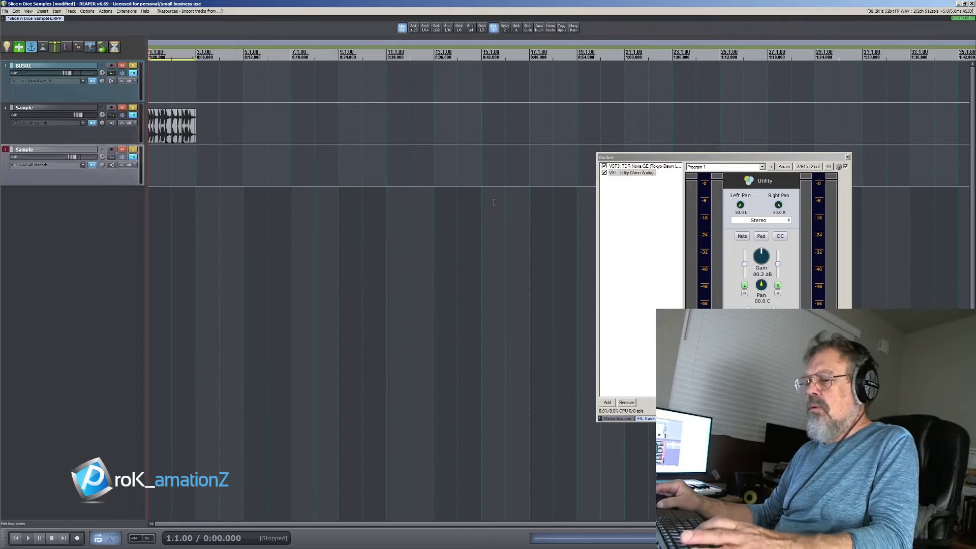
key("ctrl+alt+x")
left_click_drag(710, 201, 149, 155)
left_click_drag(244, 172, 196, 176)
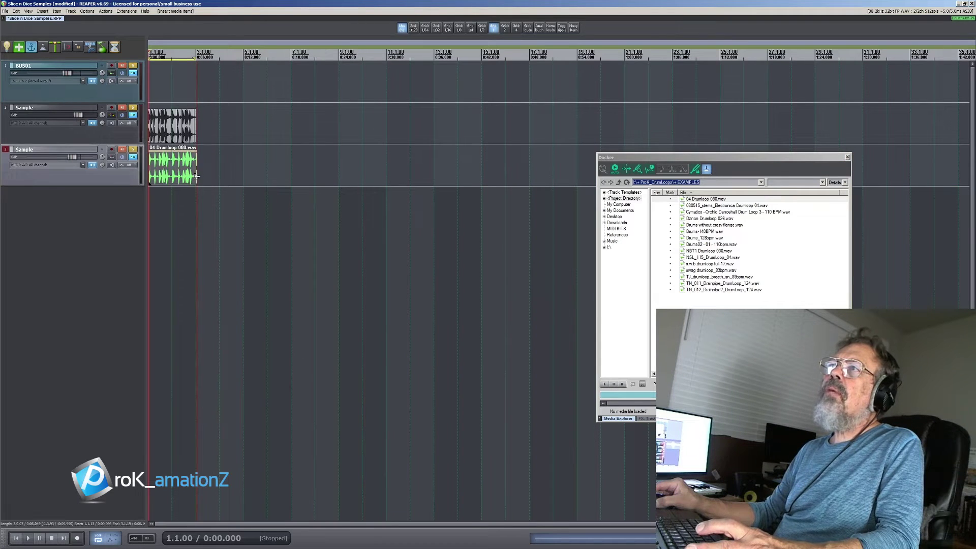
left_click_drag(198, 168, 196, 168)
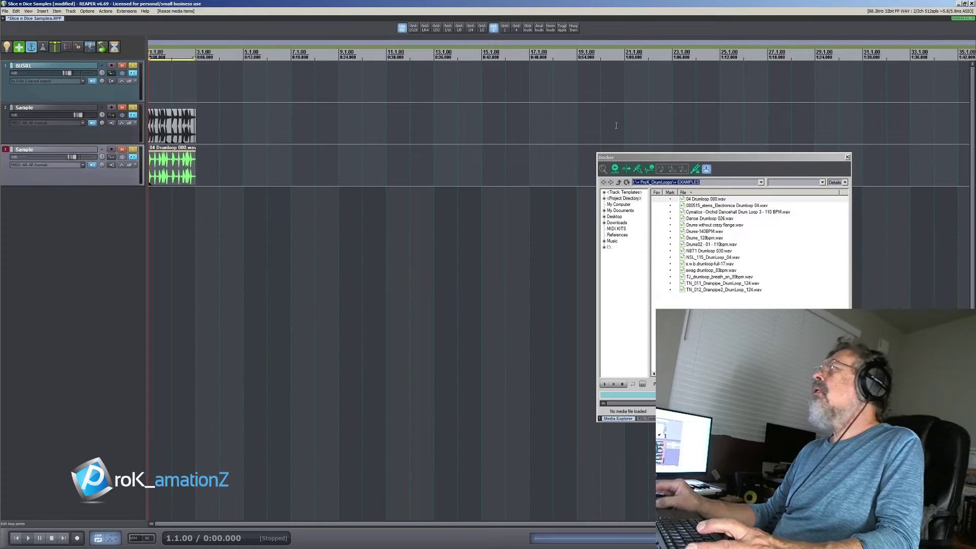
left_click(847, 157)
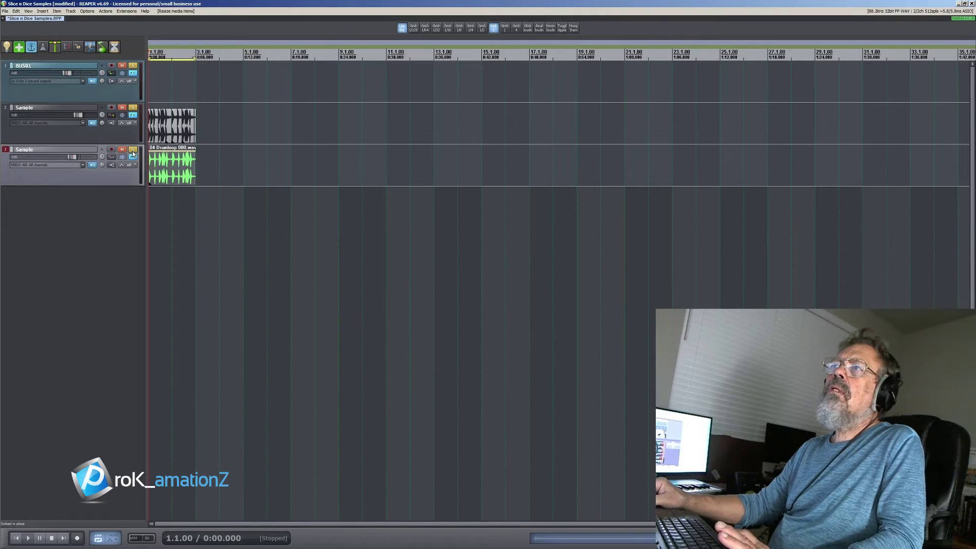
Take the sliced track out of solo, send the new Sample track to BUS01, and play the original loop.
left_click(134, 108)
key("space")
key("space")
key("1")
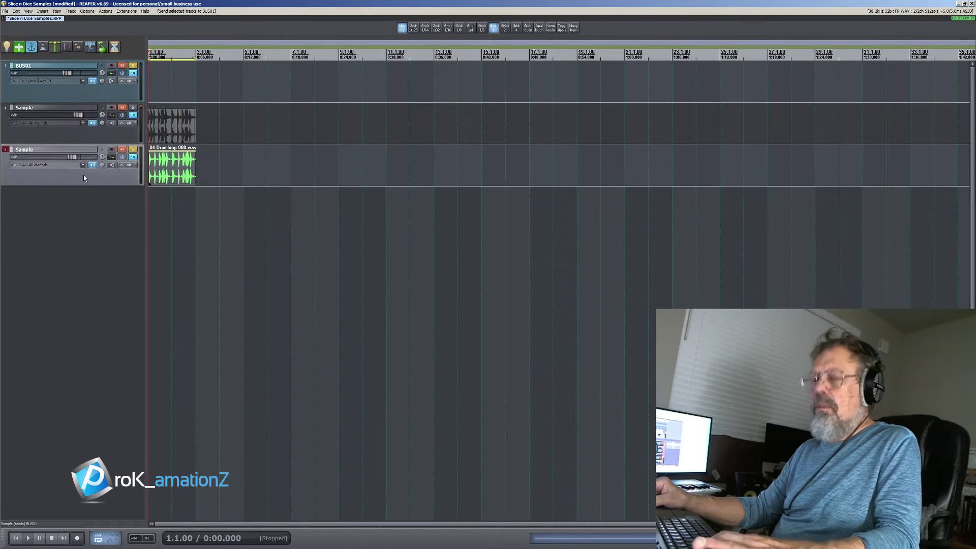
key("space")
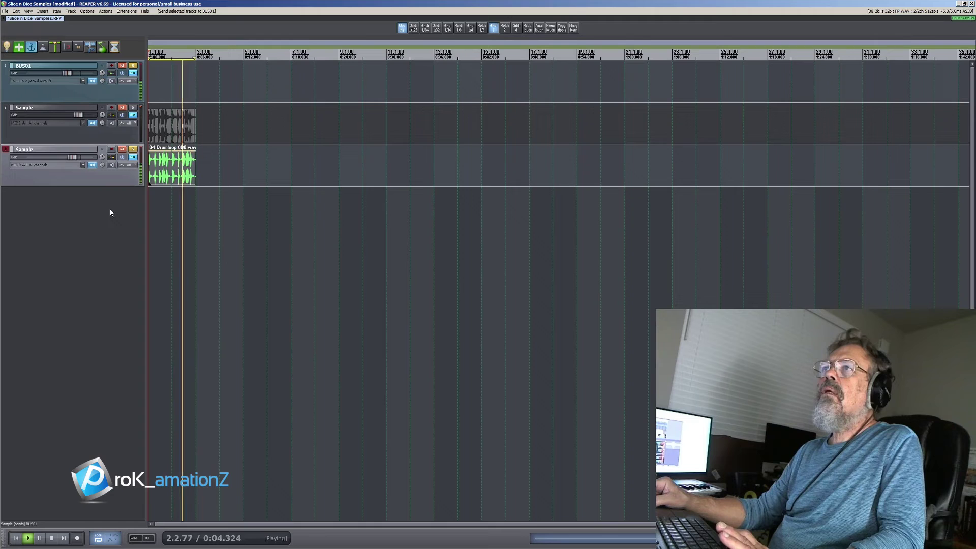
key("space")
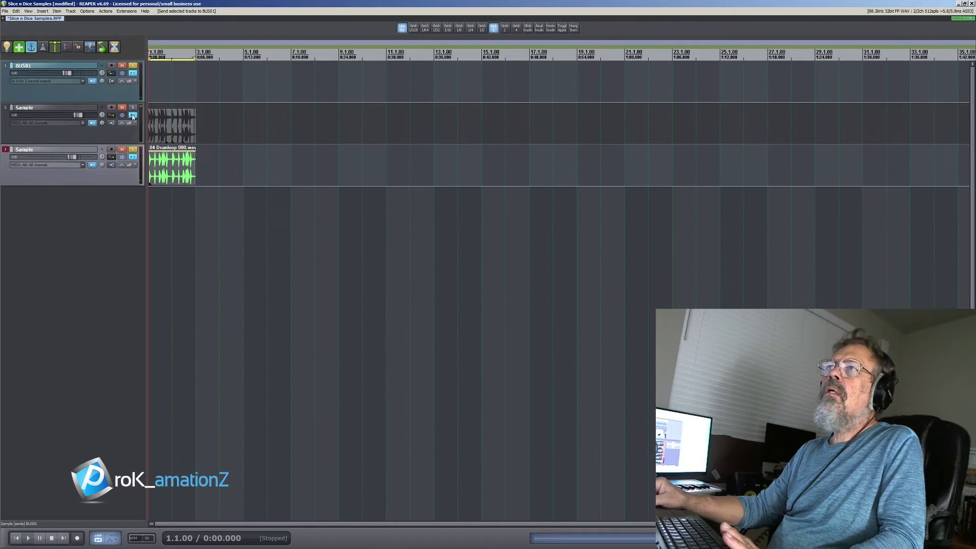
Compare the sliced beat with the original loop by switching the solo between the two Sample tracks during playback.
left_click(132, 109)
left_click(133, 150)
key("space")
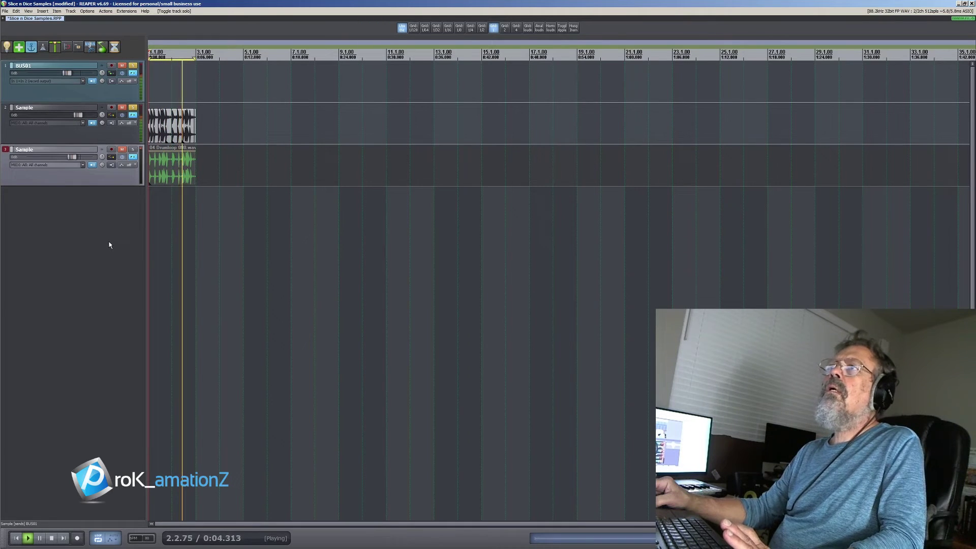
left_click_drag(133, 108, 133, 150)
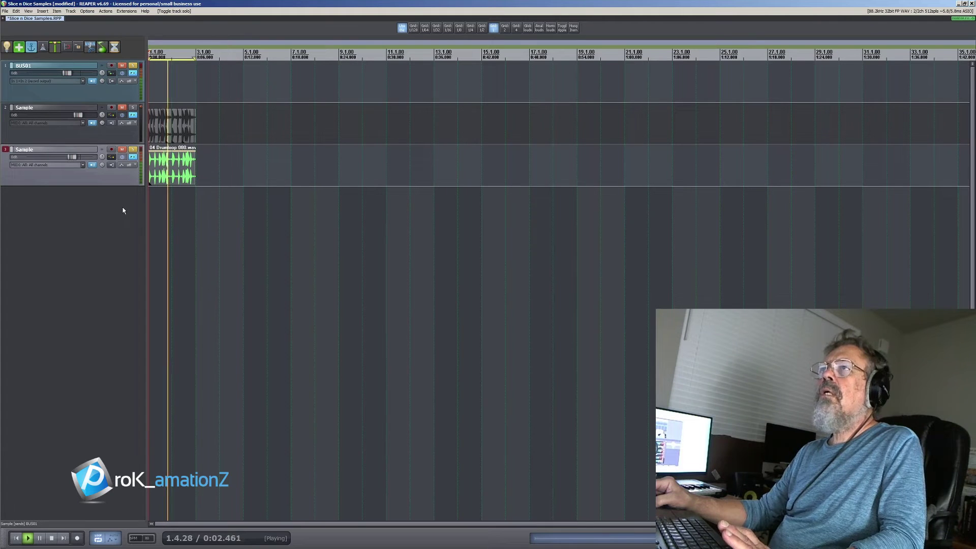
key("space")
Switch the solo back to the sliced Sample track and audition its beat.
left_click(132, 151)
left_click(133, 108)
key("space")
key("space")
left_click_drag(243, 160, 149, 84)
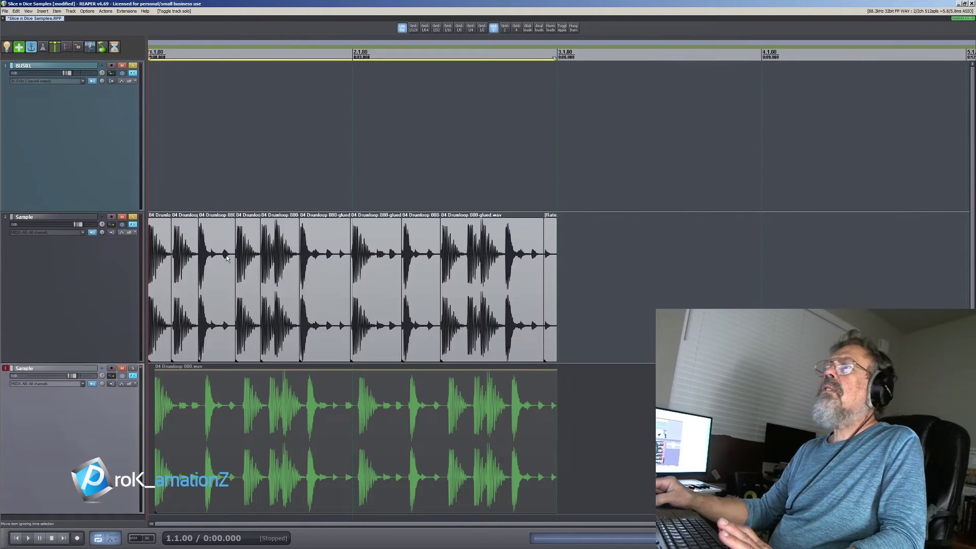
key("space")
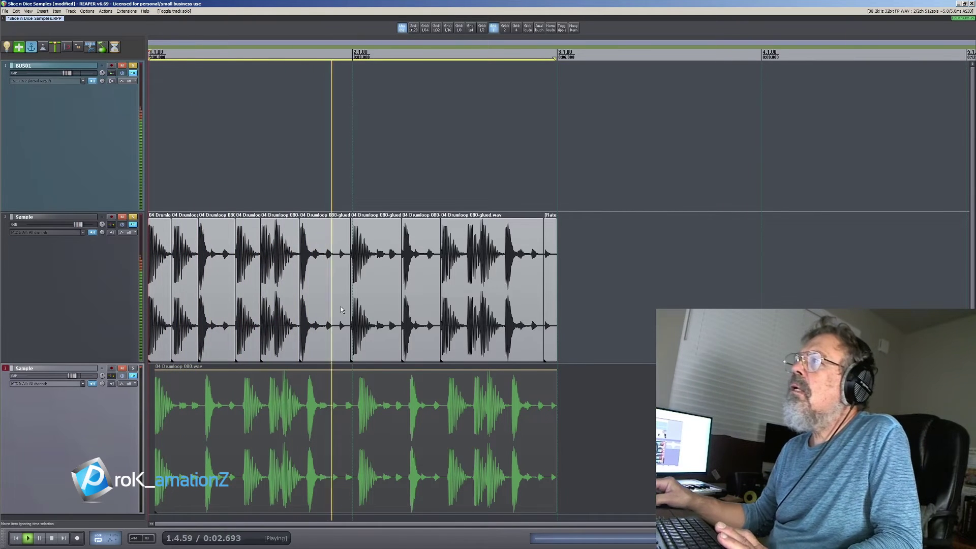
key("space")
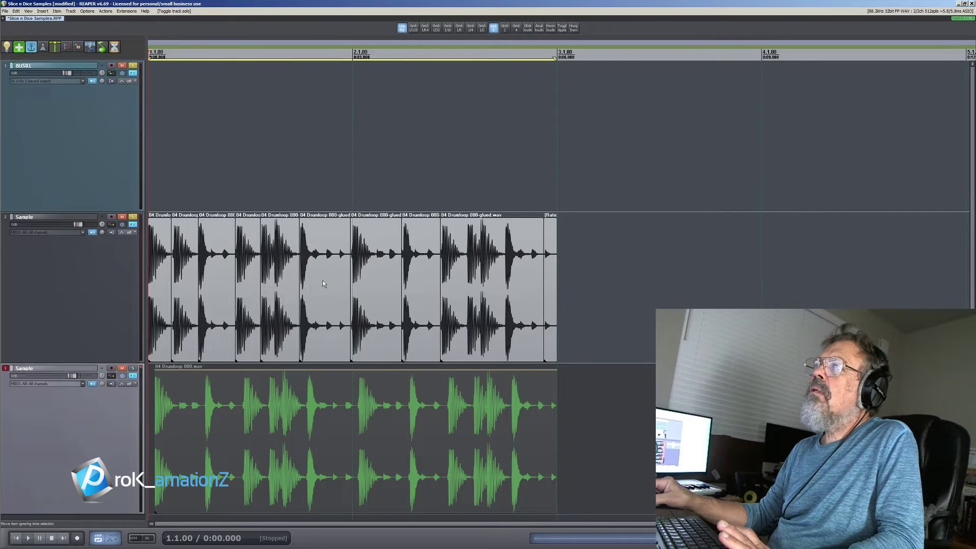
Split the sixth slice at 1.4.37 and slip the small hits inside the new piece slightly earlier.
left_click(321, 284)
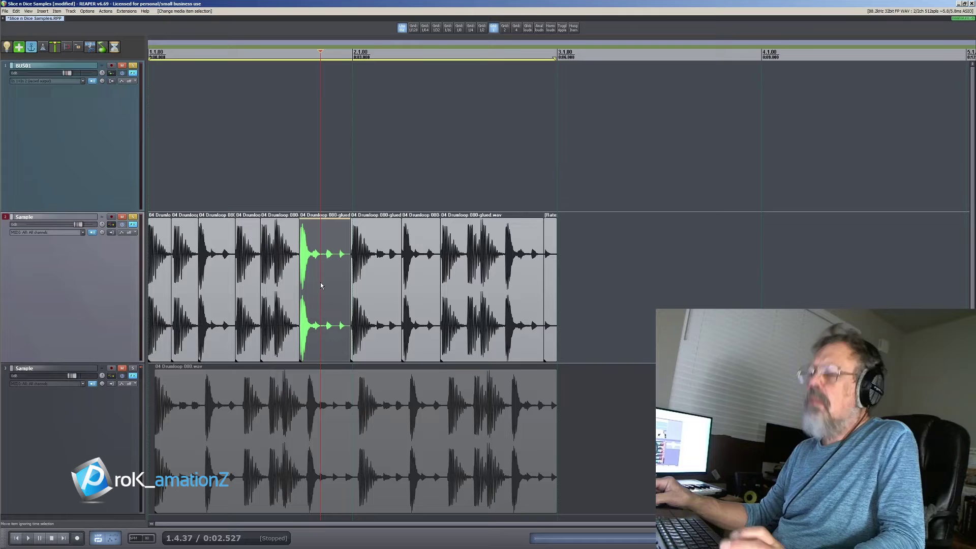
key("s")
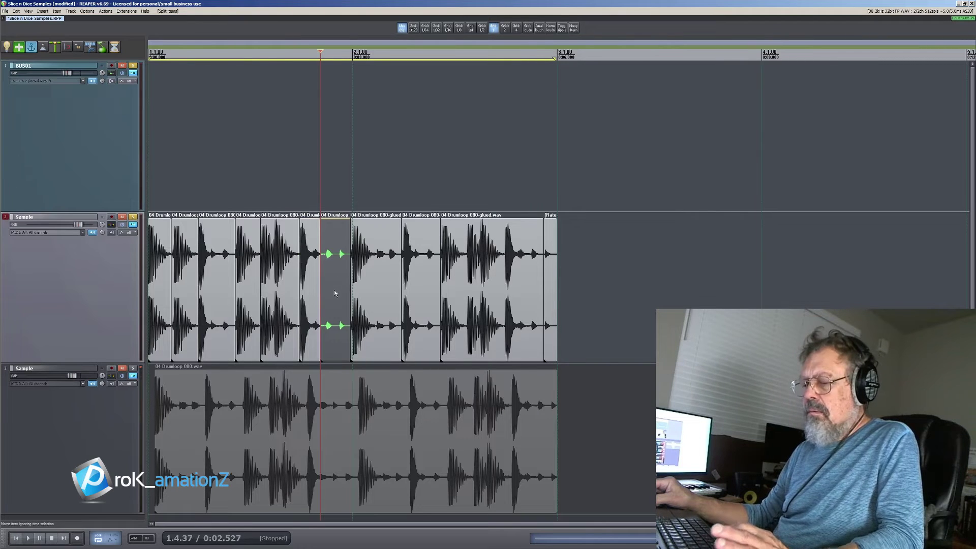
left_click_drag(334, 296, 285, 307)
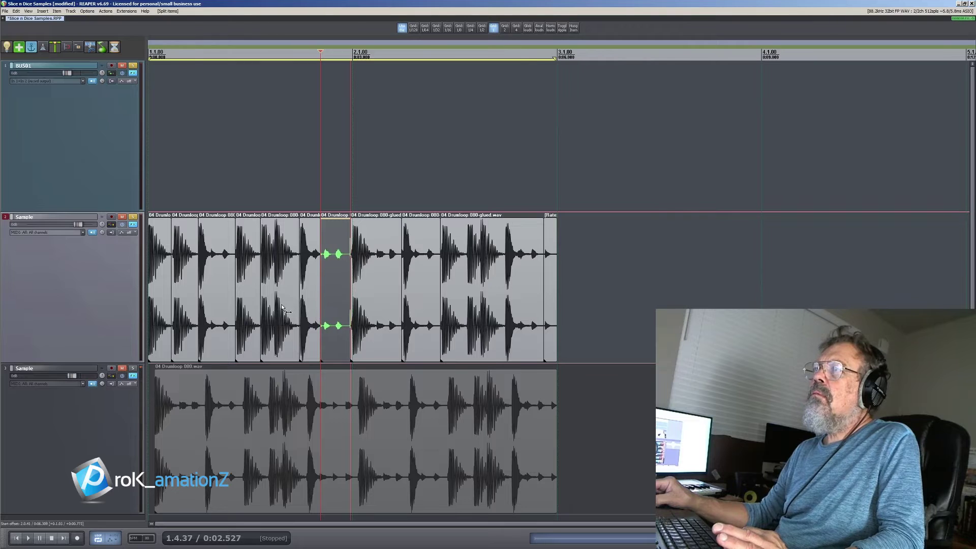
left_click_drag(286, 309, 287, 308)
Reverse the piece starting at 1.4.37 and raise its volume by 5.40 dB, auditioning the changes in the loop.
key("ctrl+alt+r")
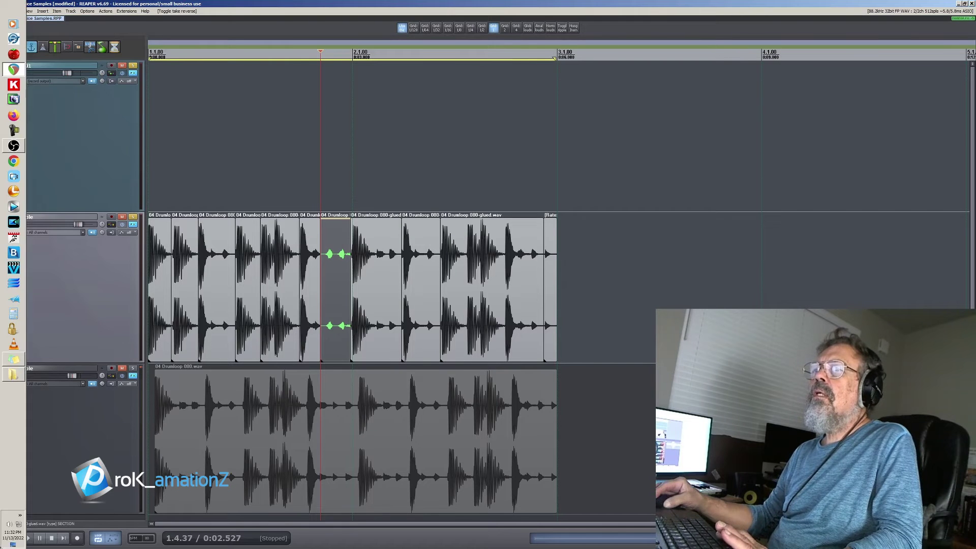
key("space")
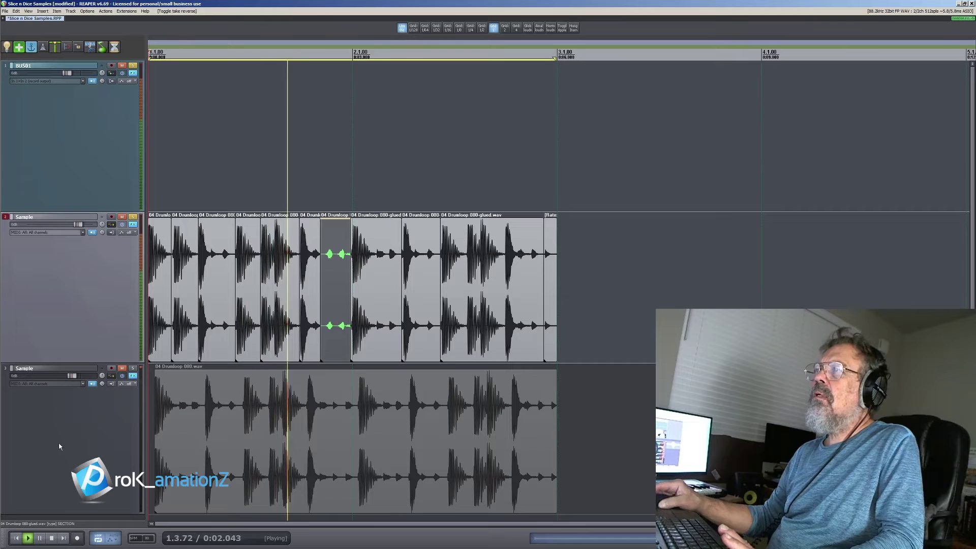
key("space")
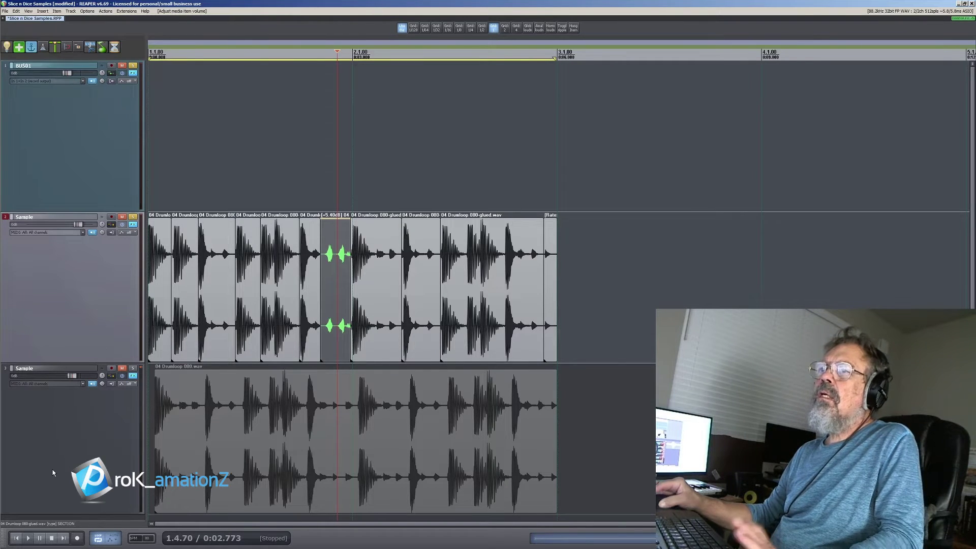
key("space")
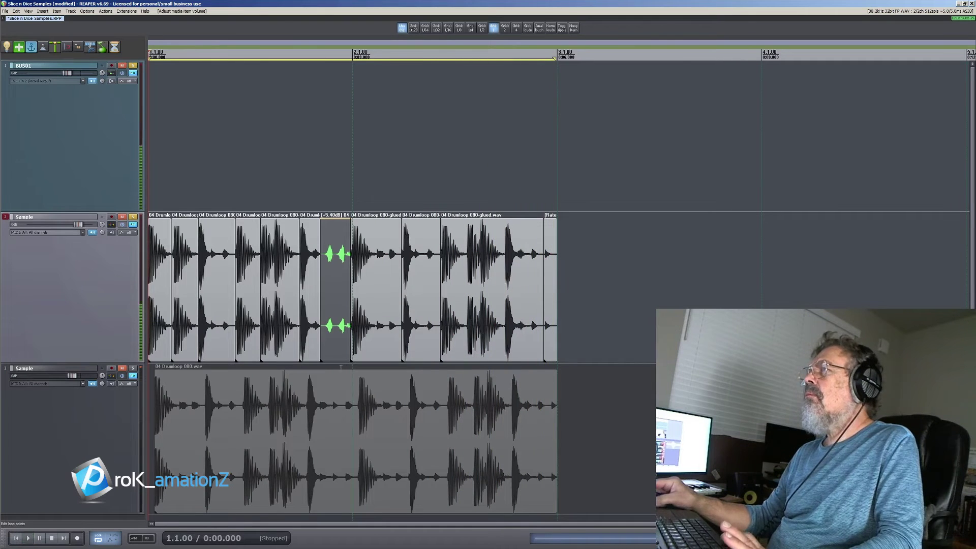
Slip the audio inside the last slice before 3.1.00 so it plays a loud hit, and audition the sliced loop.
left_click(550, 288)
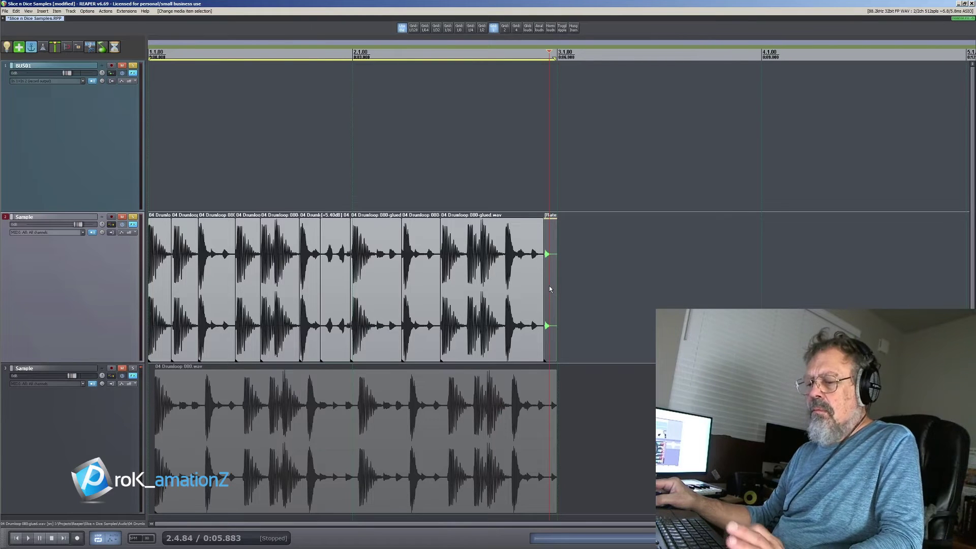
left_click_drag(553, 284, 535, 302)
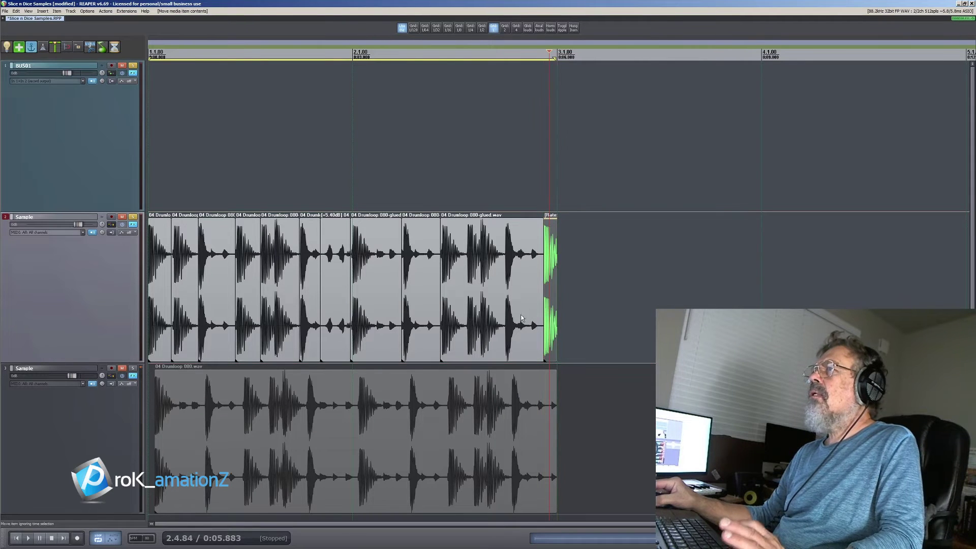
left_click(449, 158)
key("space")
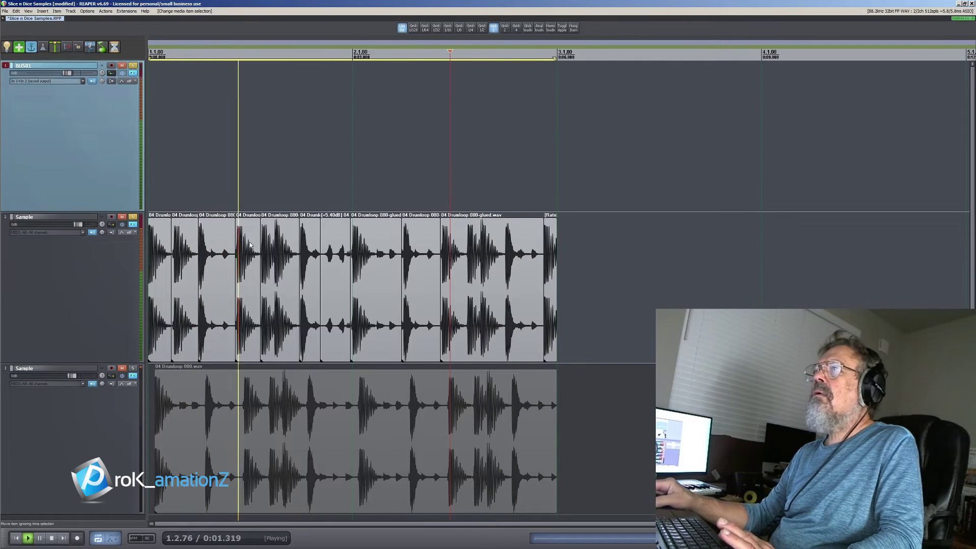
key("space")
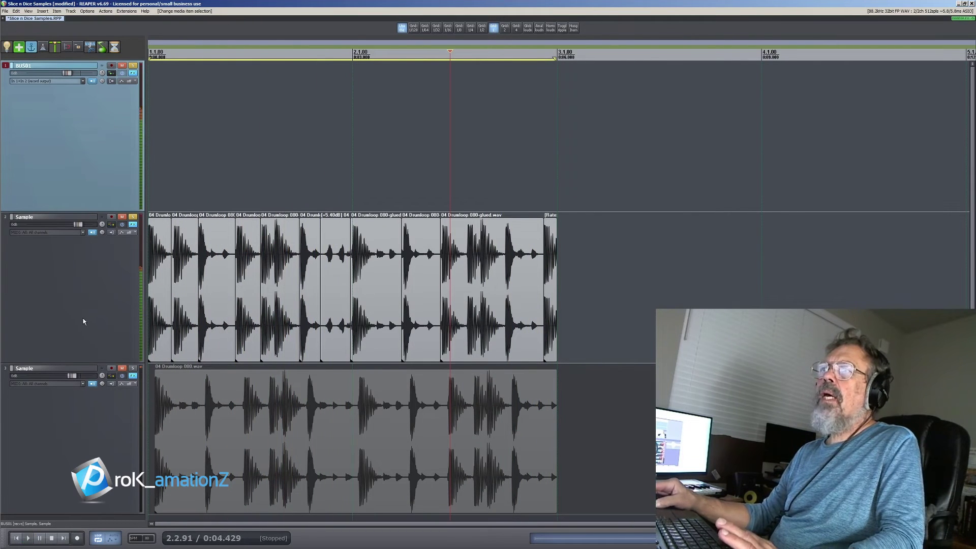
left_click(17, 538)
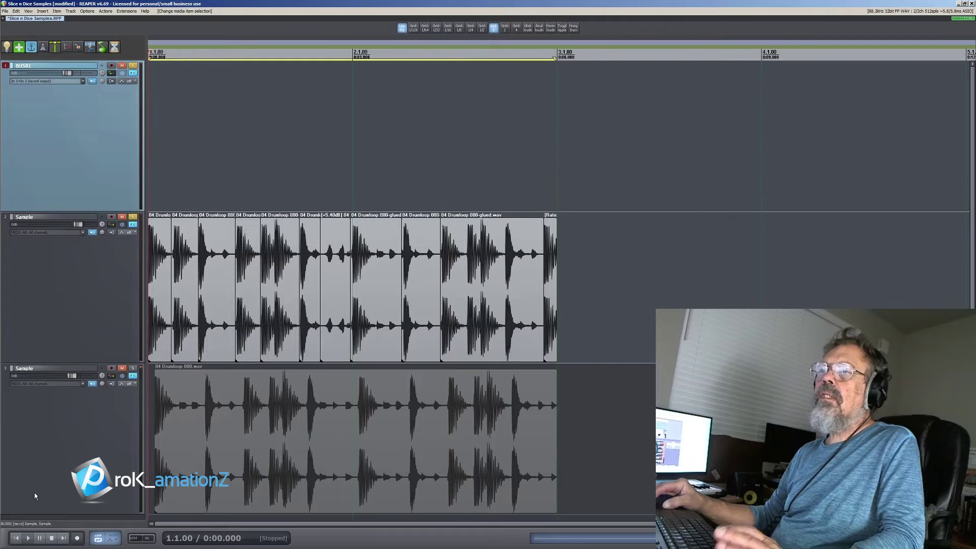
key("space")
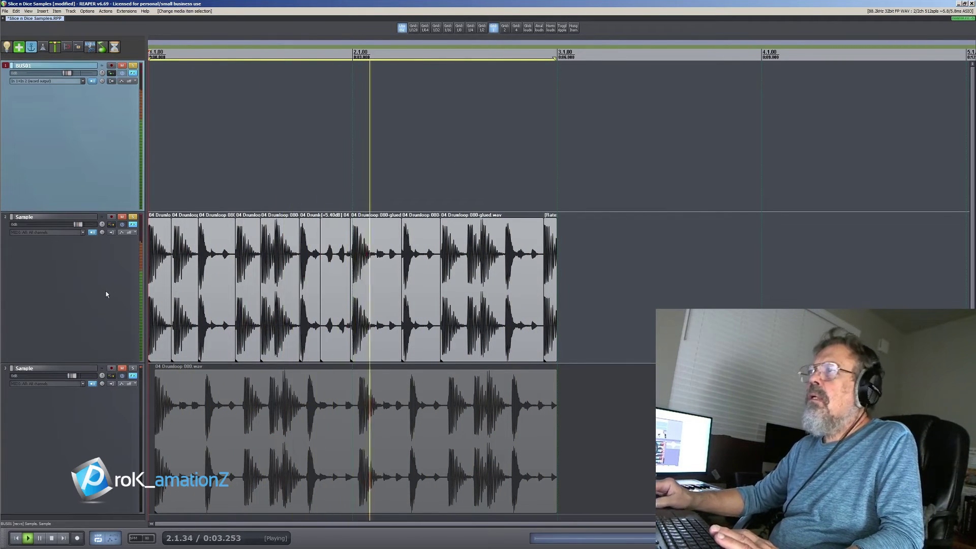
key("space")
Switch the solo to the original Sample track and play its loop for comparison.
left_click(132, 368)
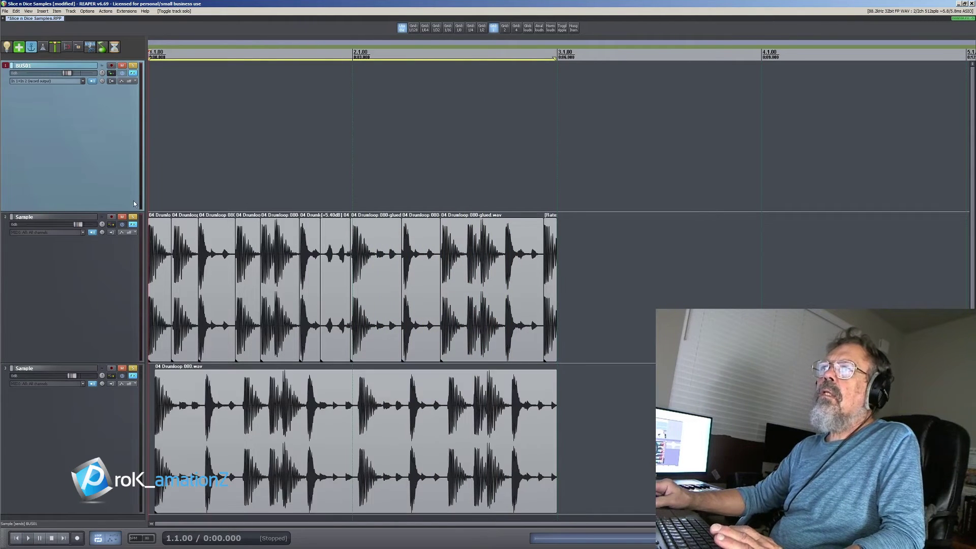
left_click(133, 216)
key("space")
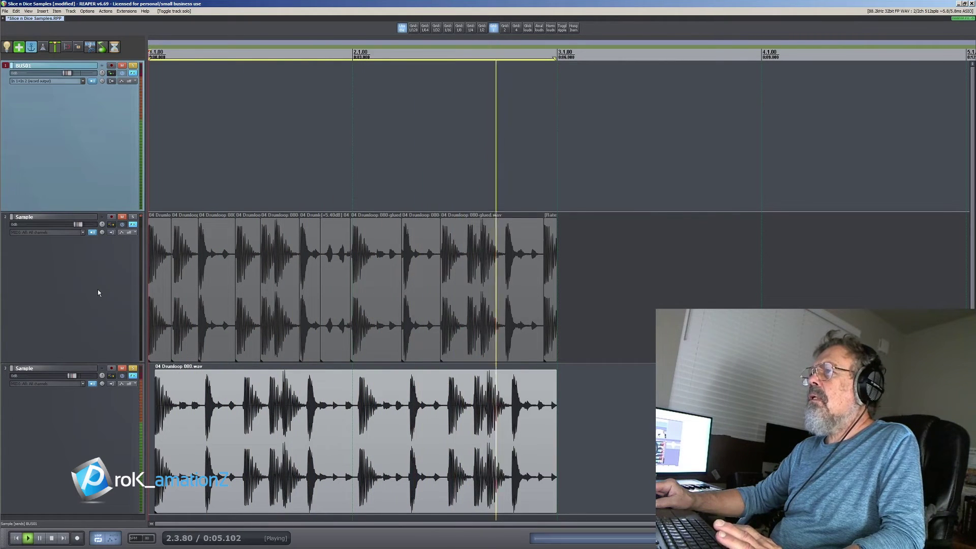
key("space")
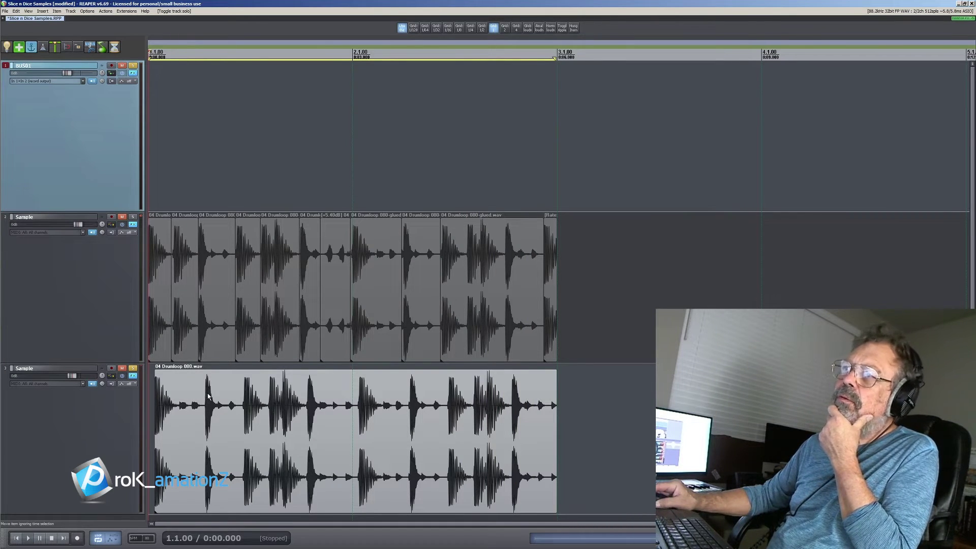
Fit the original loop between 1.1.00 and 3.1.00 and return the solo to the sliced Sample track.
left_click_drag(183, 382, 160, 390)
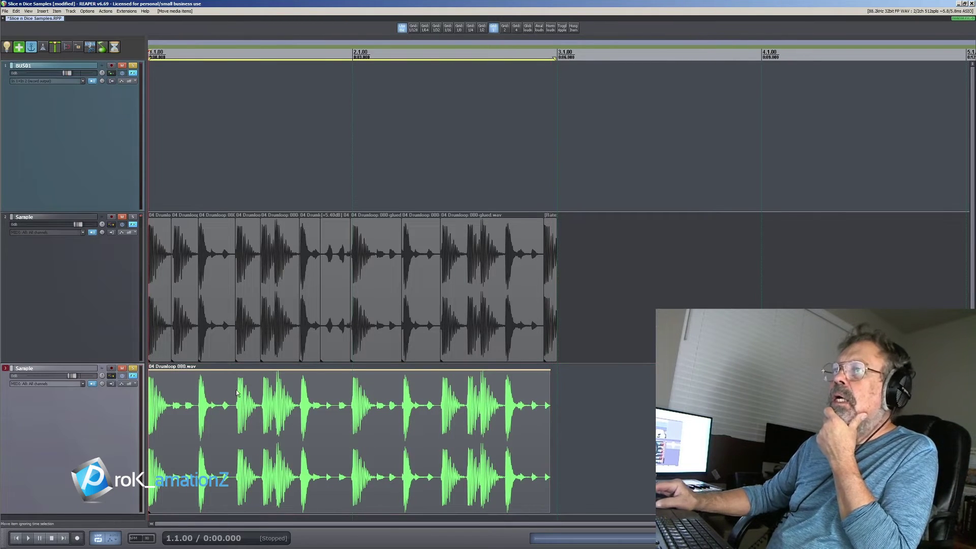
left_click_drag(550, 437, 556, 438)
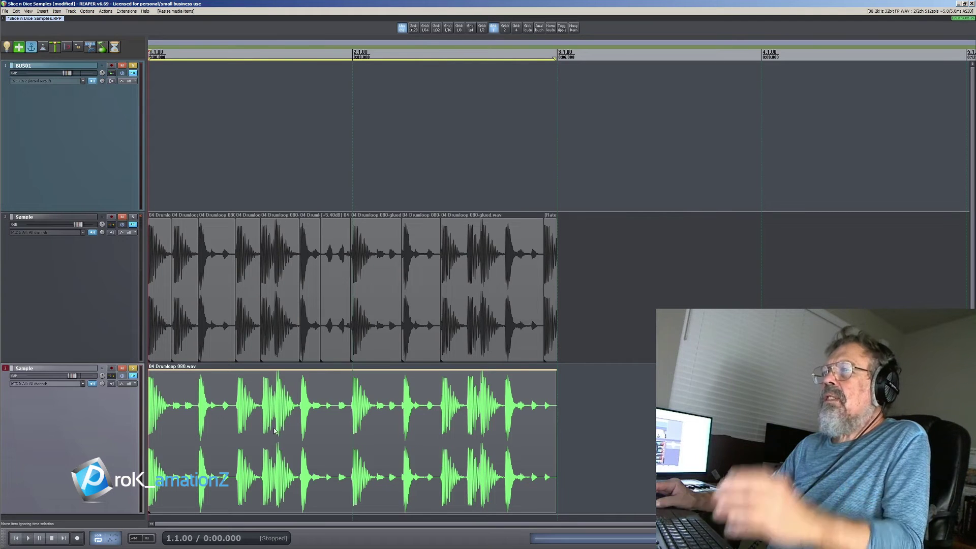
double_click(136, 327)
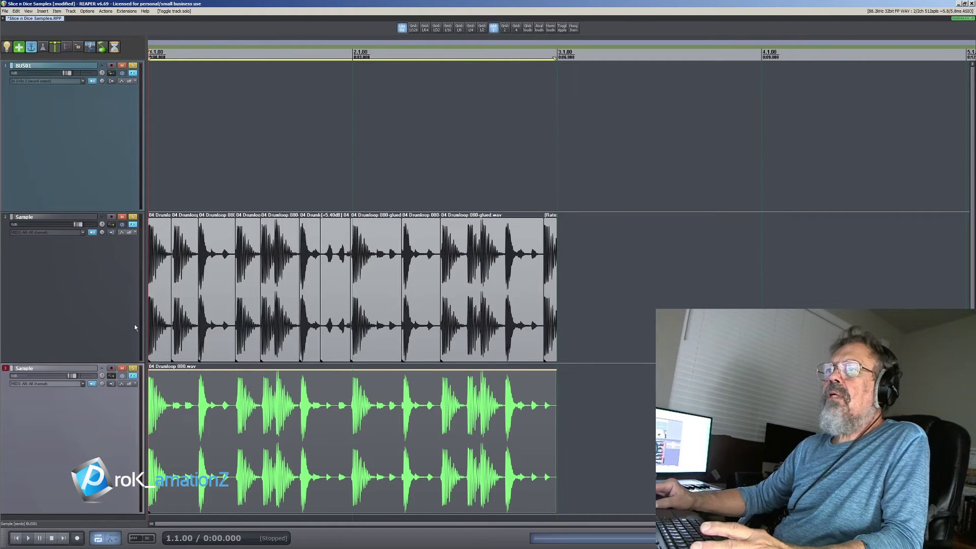
left_click(133, 369)
Try splitting the fifth slice at its second hit and slipping its first piece to another drum hit, auditioning the beat.
left_click(275, 295)
key("s")
left_click_drag(267, 291, 224, 297)
left_click(17, 538)
key("space")
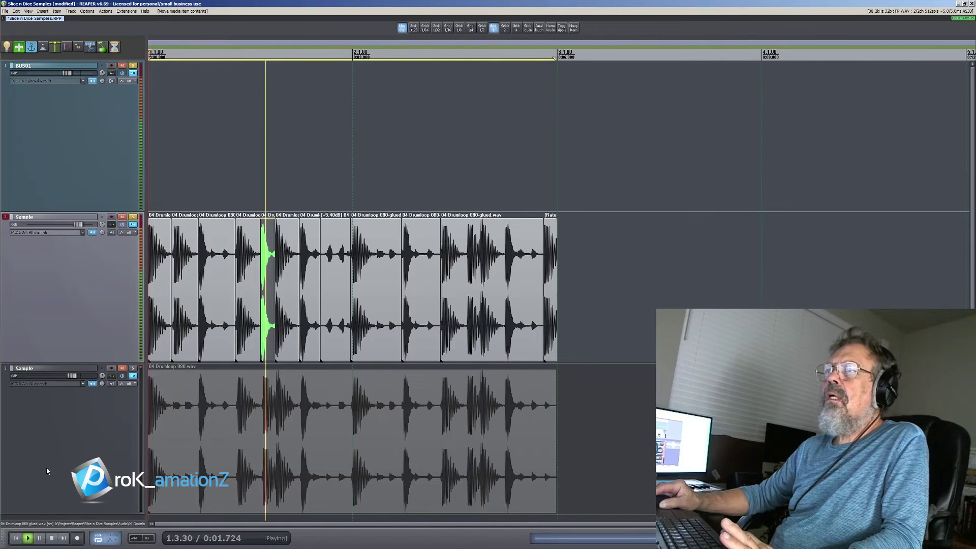
key("space")
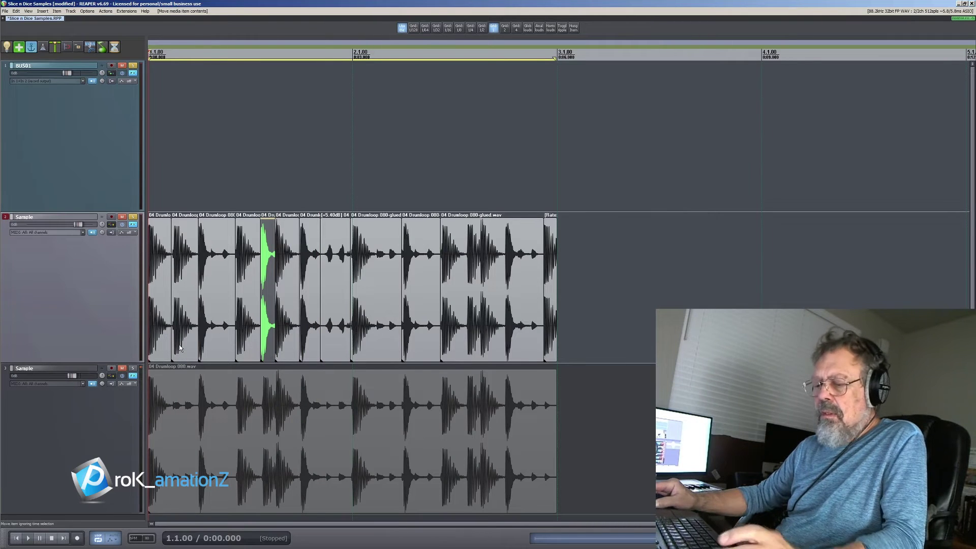
Undo the slip and the split of the fifth slice.
key("ctrl+z")
key("ctrl+z")
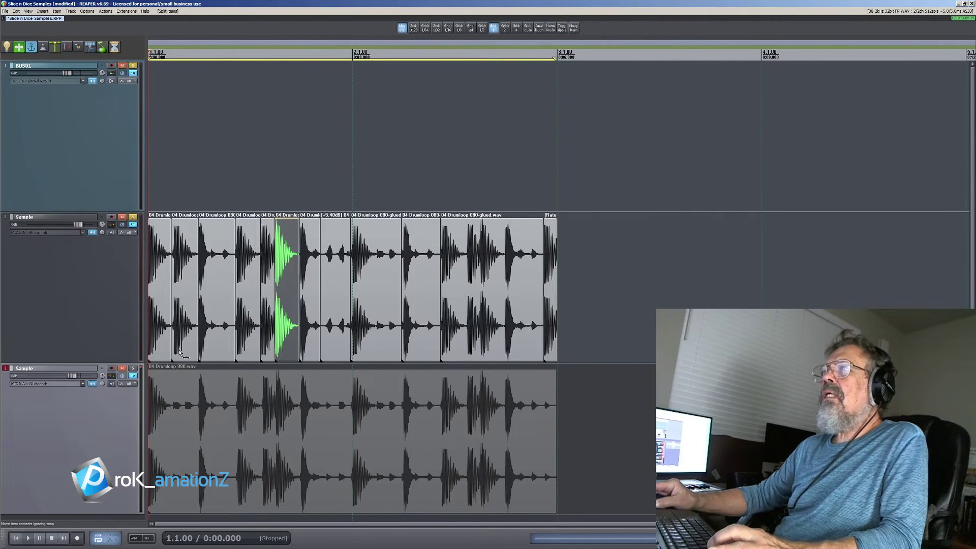
key("ctrl+z")
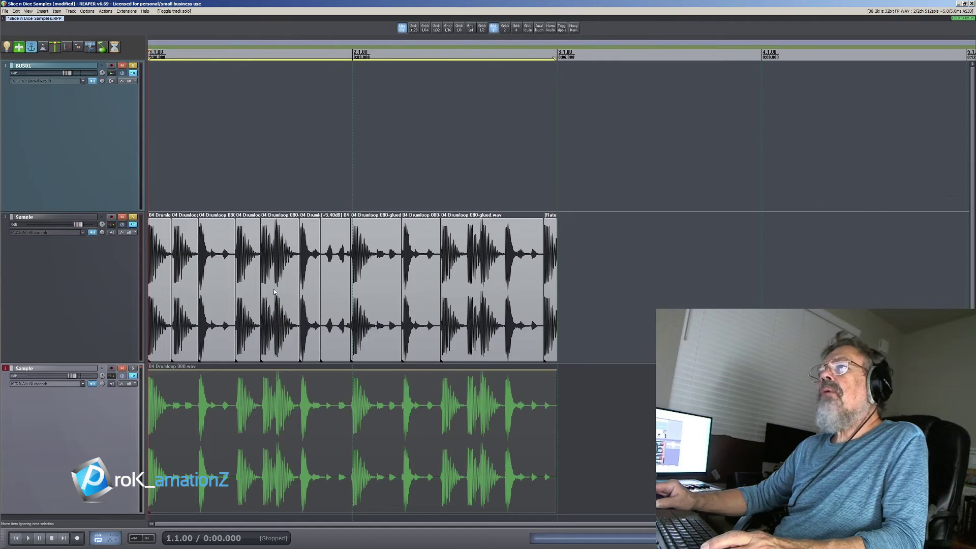
Split the fifth slice at 1.3.48, slip its first piece to a small hit, and audition the beat.
left_click(275, 292)
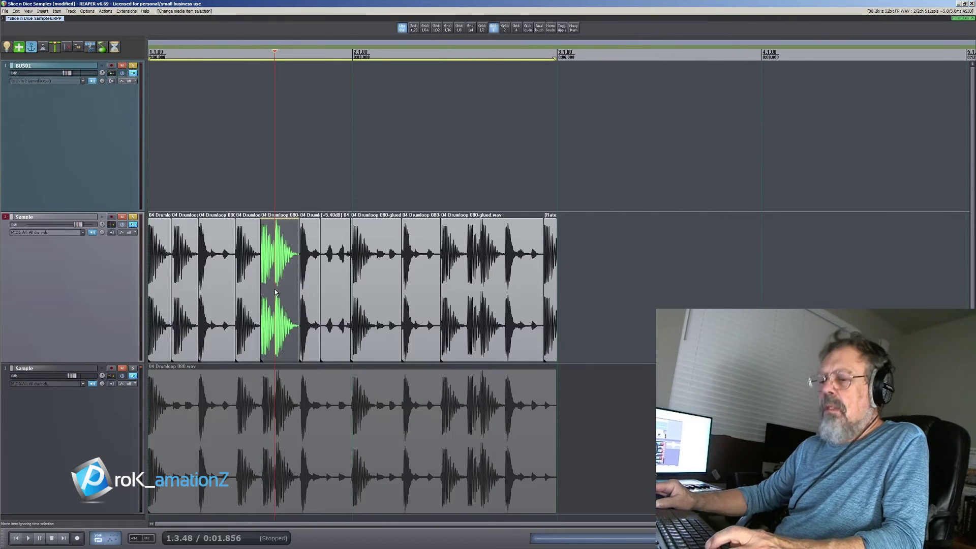
key("s")
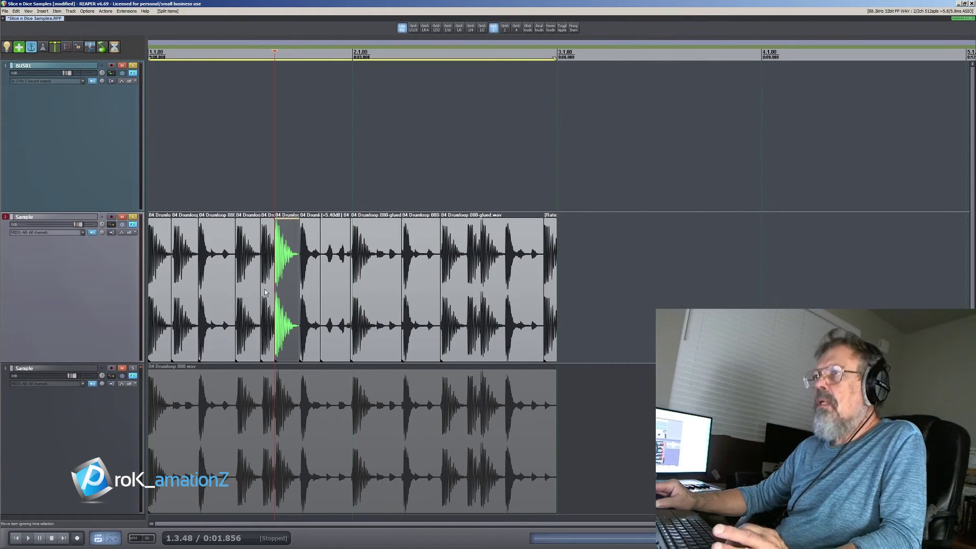
left_click(265, 292)
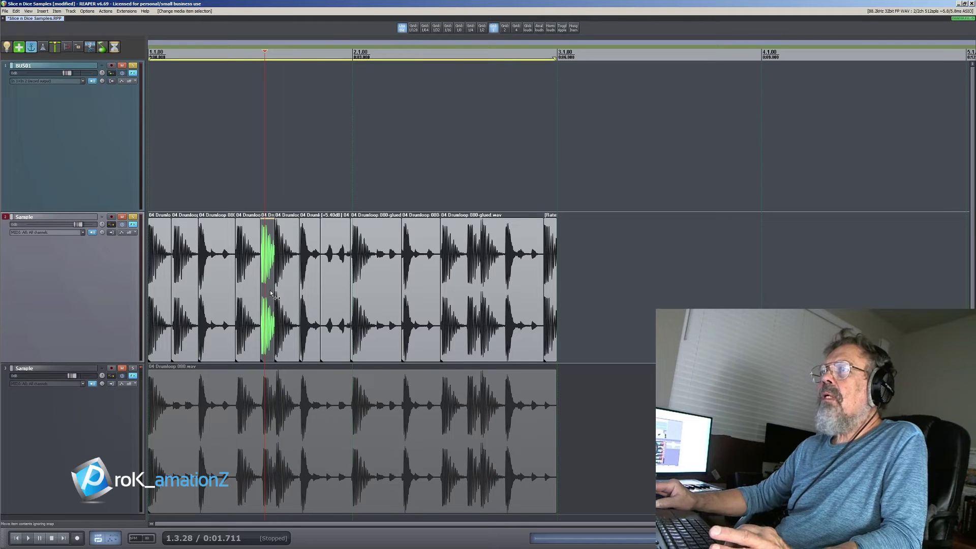
left_click_drag(269, 294, 211, 299)
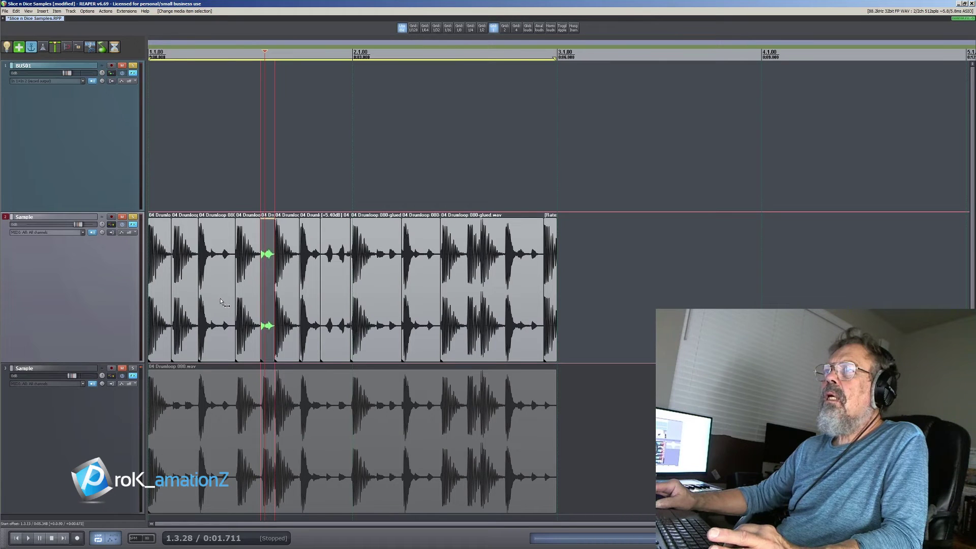
left_click_drag(223, 303, 219, 303)
left_click(17, 539)
key("space")
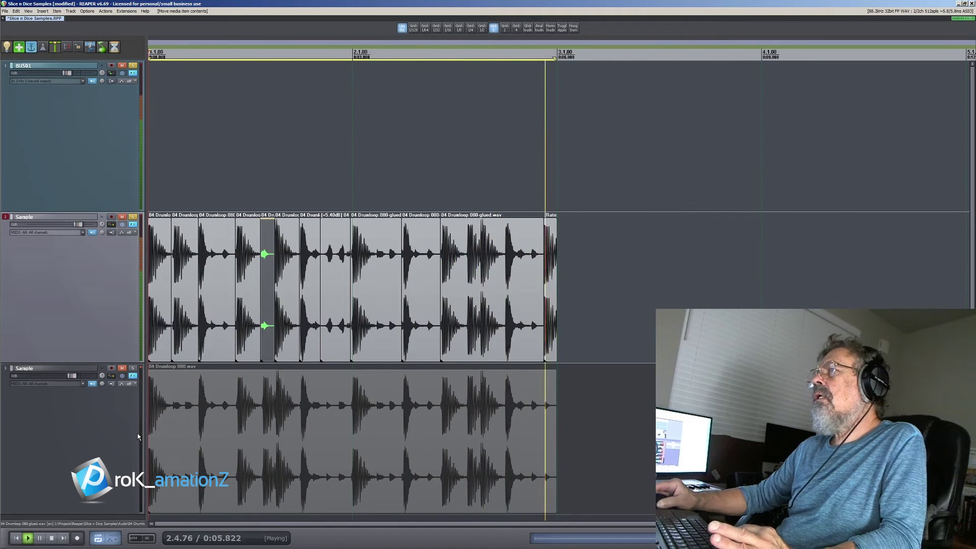
key("space")
Raise the volume of the short piece before 1.3.48 by about 14 dB and audition the loop.
left_click(266, 305)
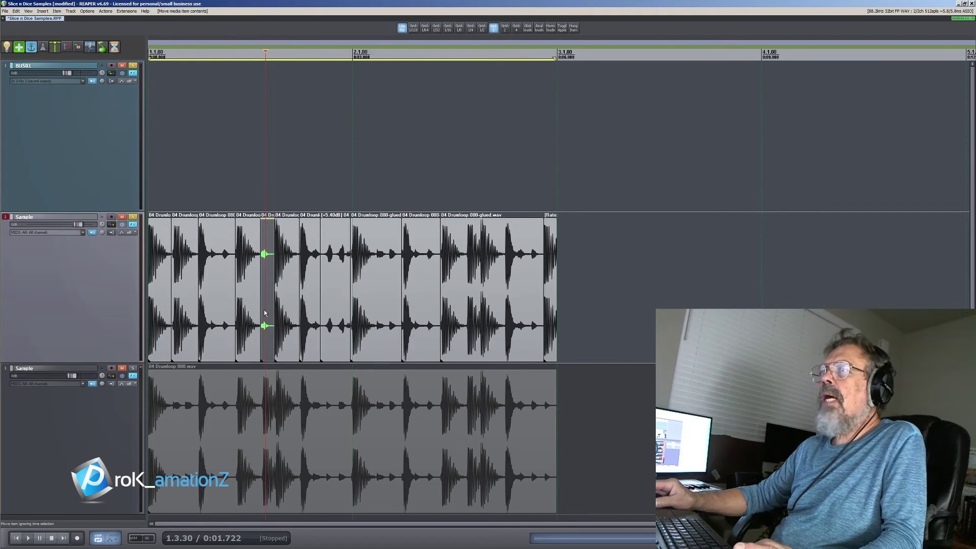
left_click_drag(268, 310, 269, 287)
left_click(16, 538)
key("space")
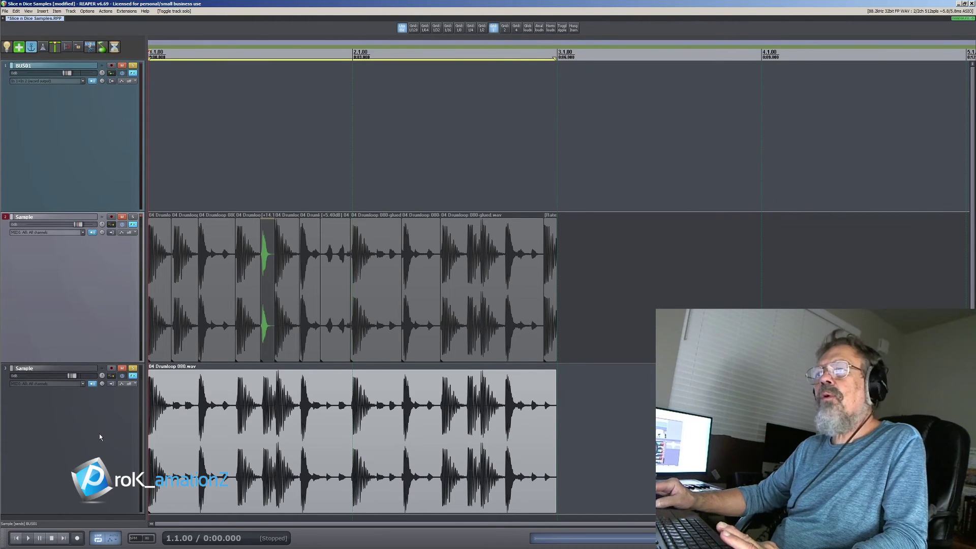
Play the original loop and the sliced beat in turn to compare them.
key("space")
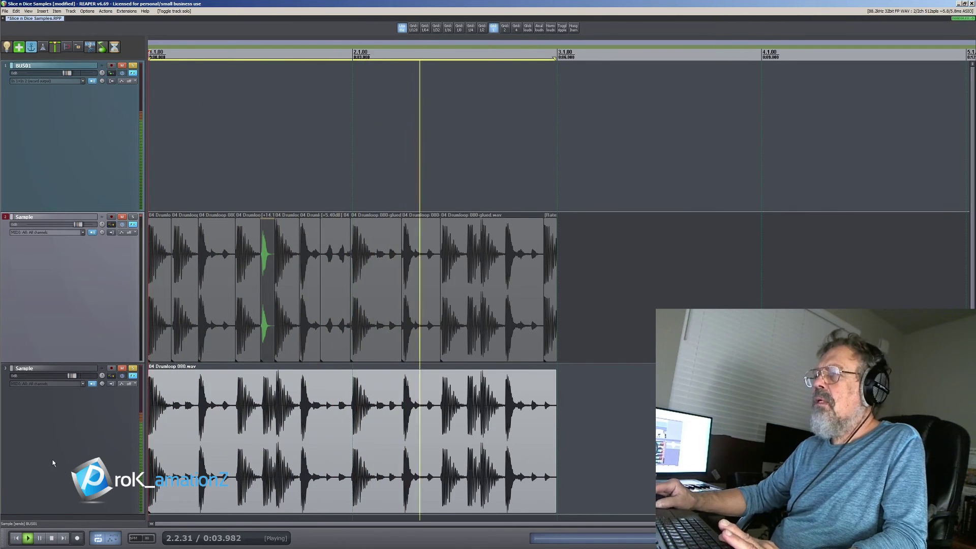
key("space")
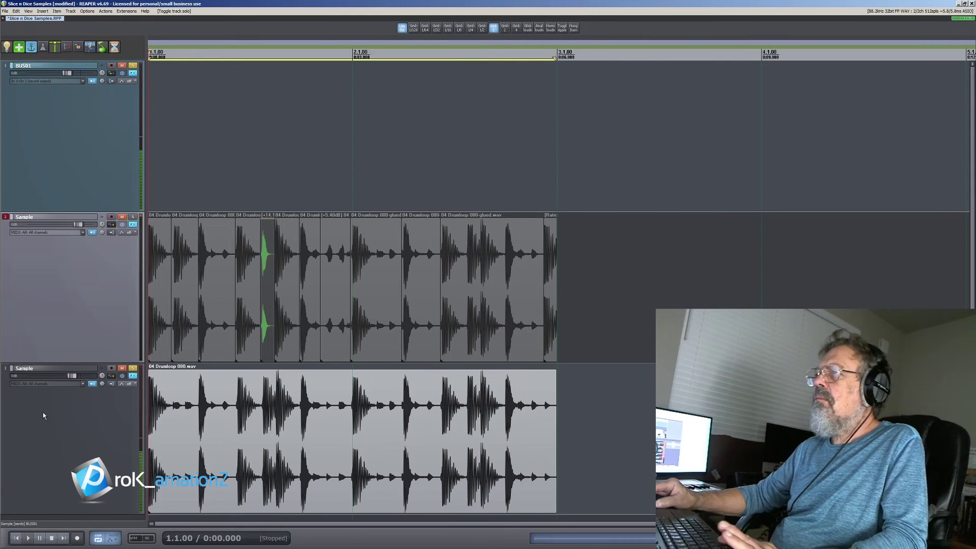
left_click(70, 294)
left_click(71, 293)
key("space")
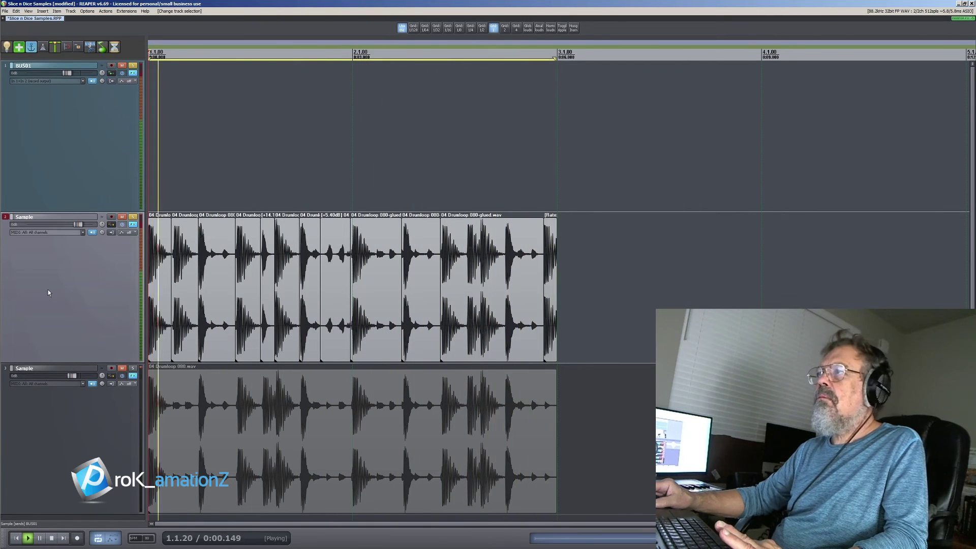
key("space")
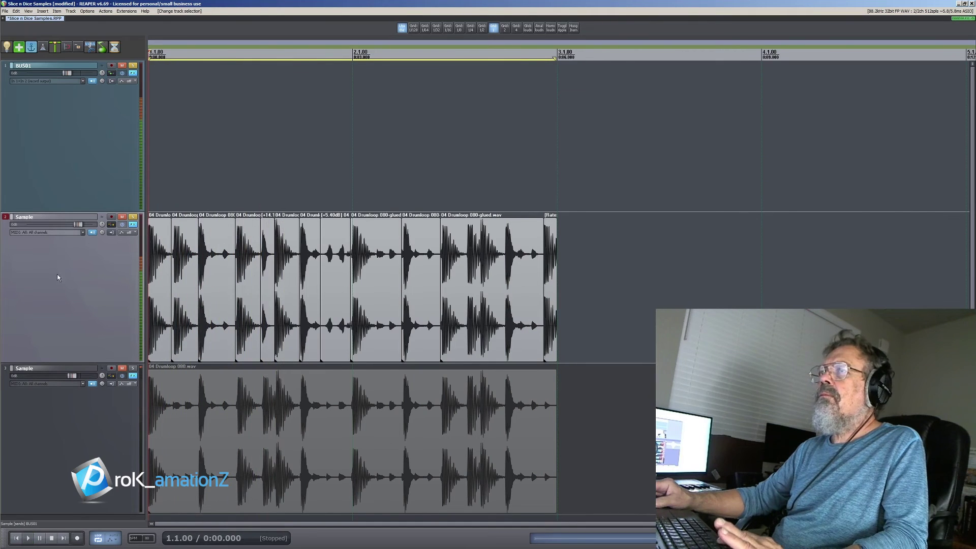
Split the long slice in bar 2 at 2.3.51 and 2.3.98, slip the middle piece to another drum hit, and audition it.
left_click(482, 301)
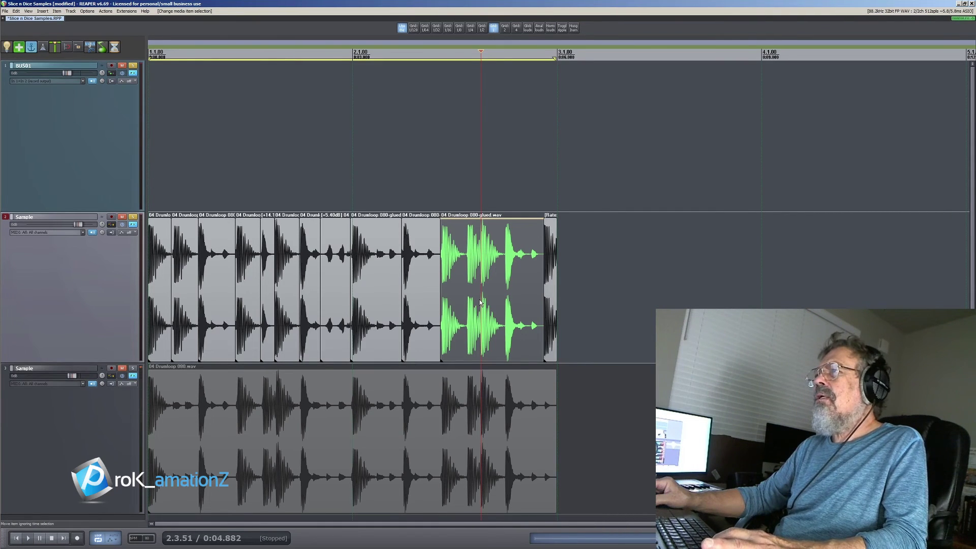
key("s")
left_click(506, 295)
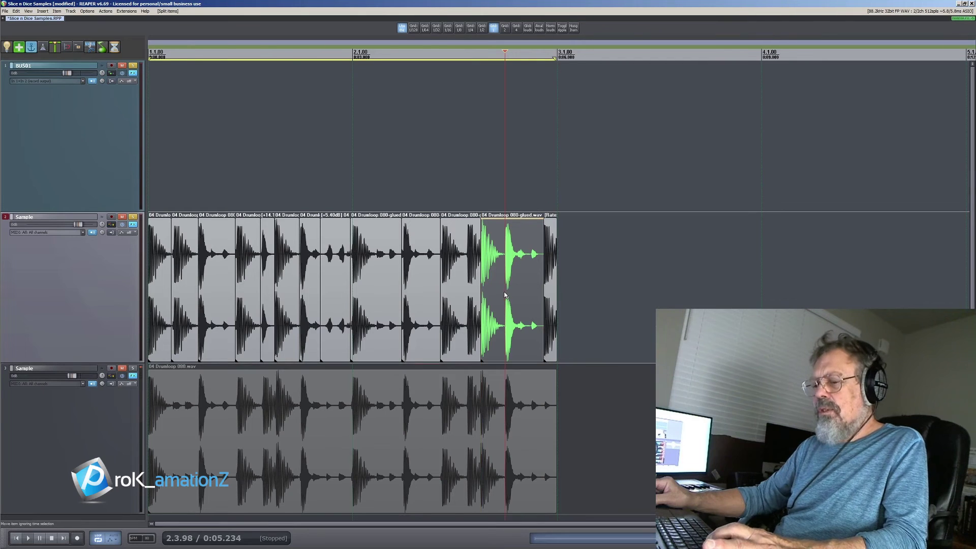
key("s")
left_click(491, 300)
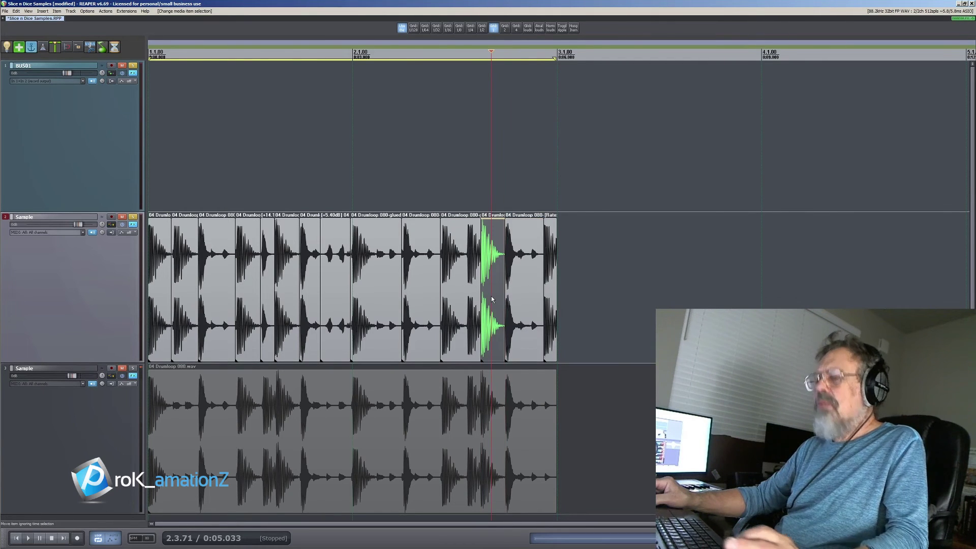
left_click_drag(493, 301, 470, 314)
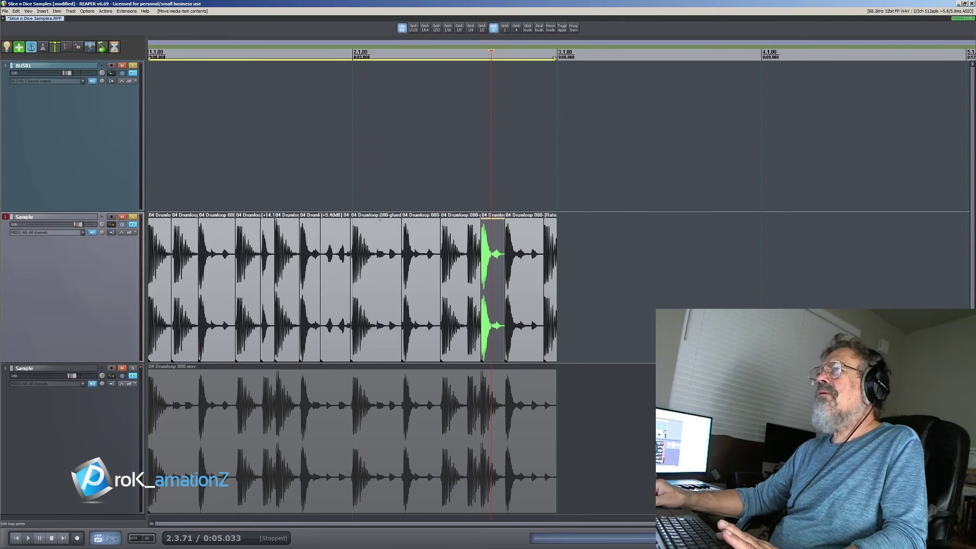
left_click(358, 173)
key("space")
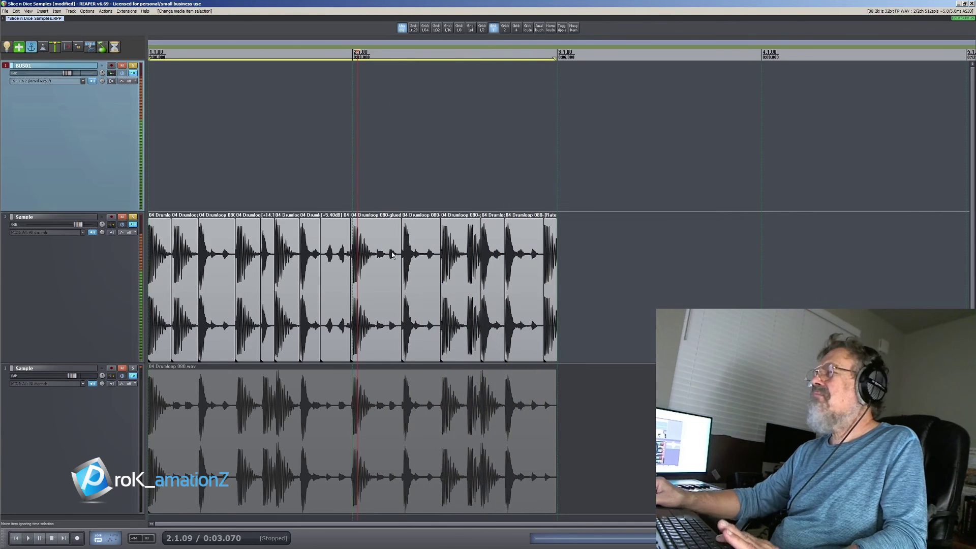
Undo the latest slip and split edits near the end of the sliced loop.
key("ctrl+z")
key("ctrl+z")
key("ctrl+z")
key("ctrl+z")
key("ctrl+z")
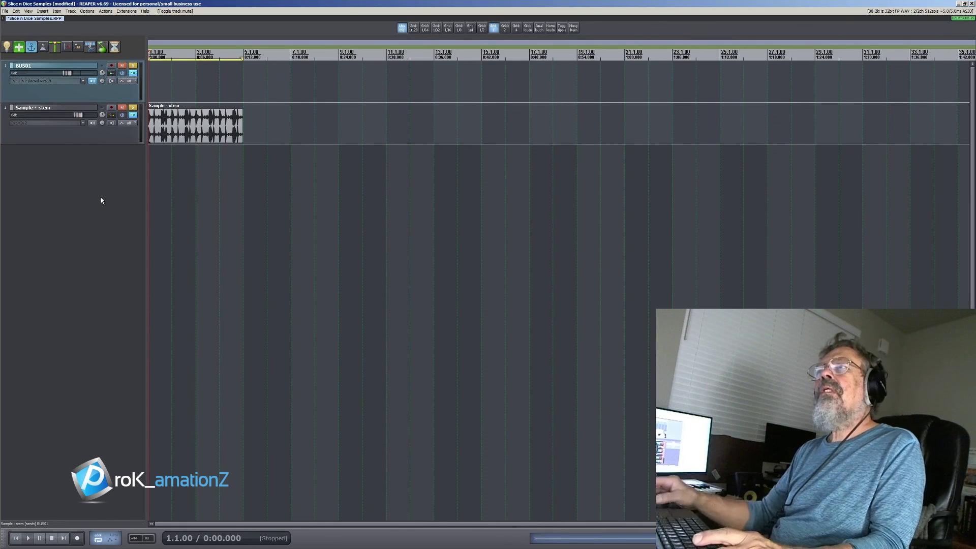
left_click(90, 251)
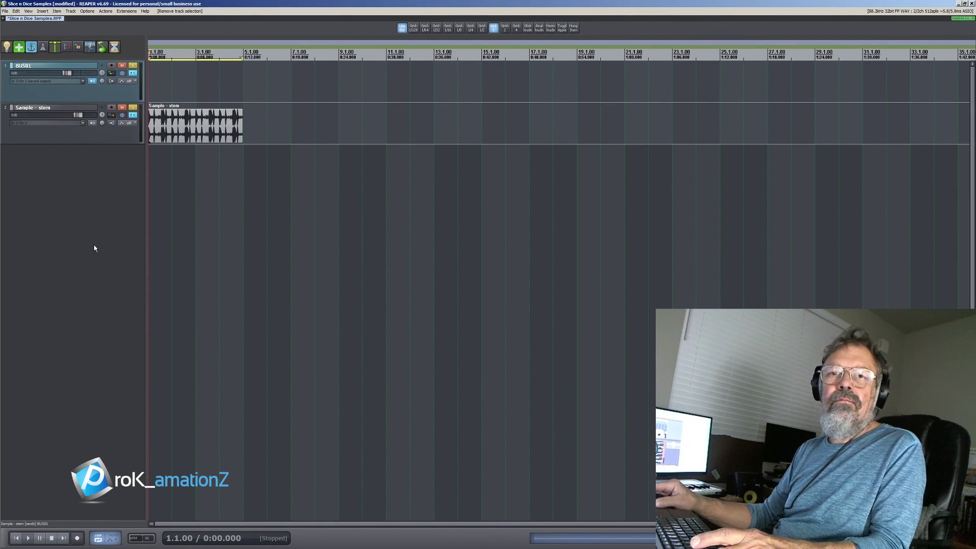